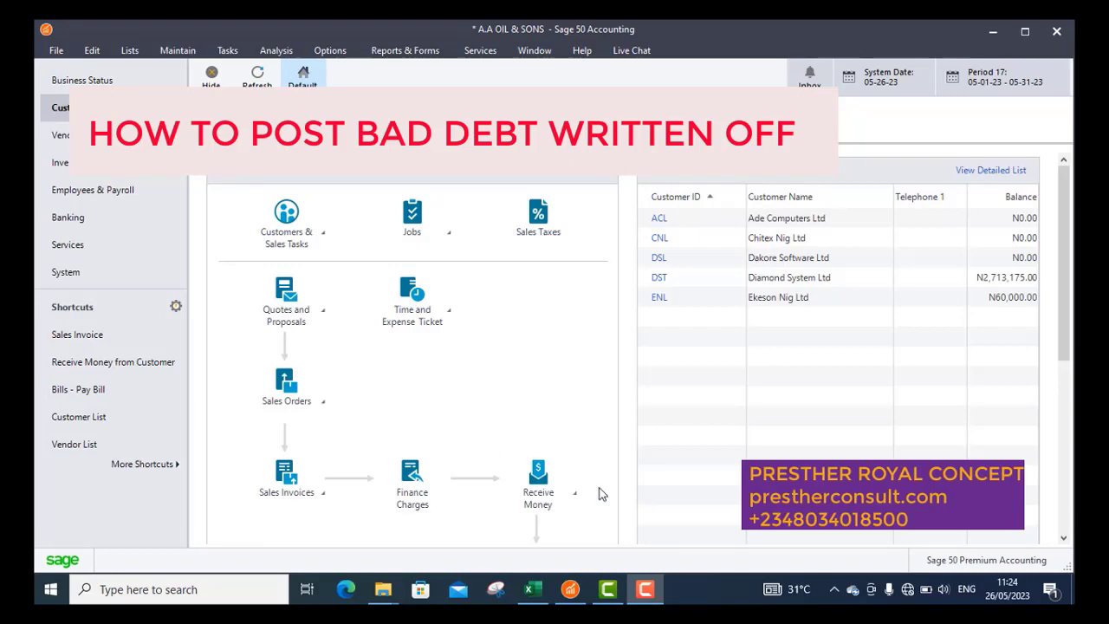
- Switch to the Sage 50 Advance Case Study workbook in Excel and read the customer bad debt write-off entry
{"action": "left_click", "coordinate": [542, 593]}
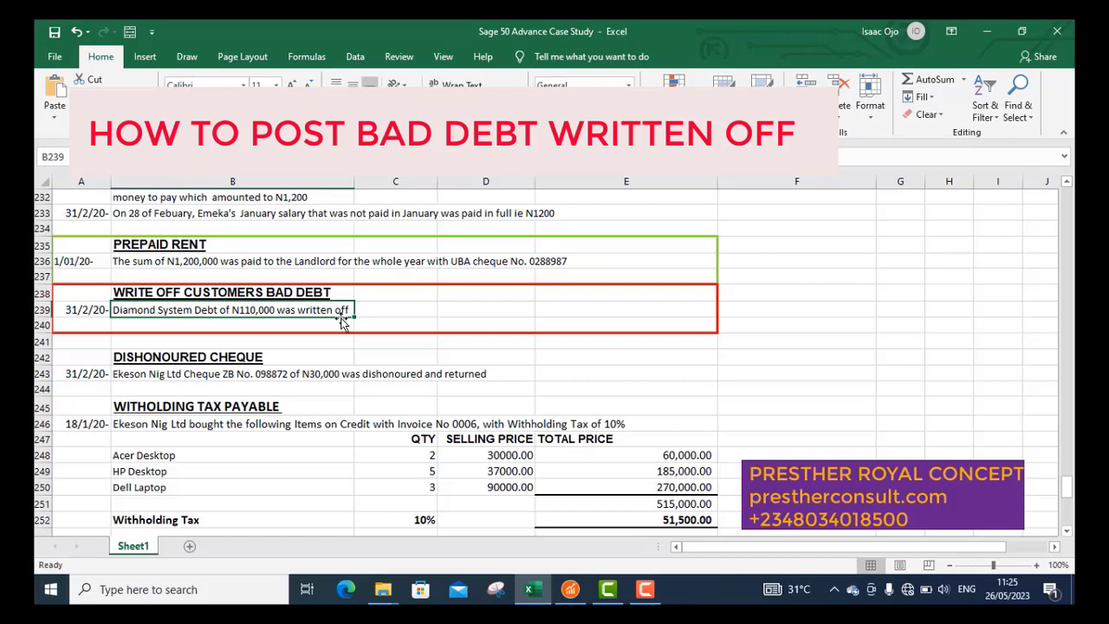
{"action": "left_click", "coordinate": [534, 591]}
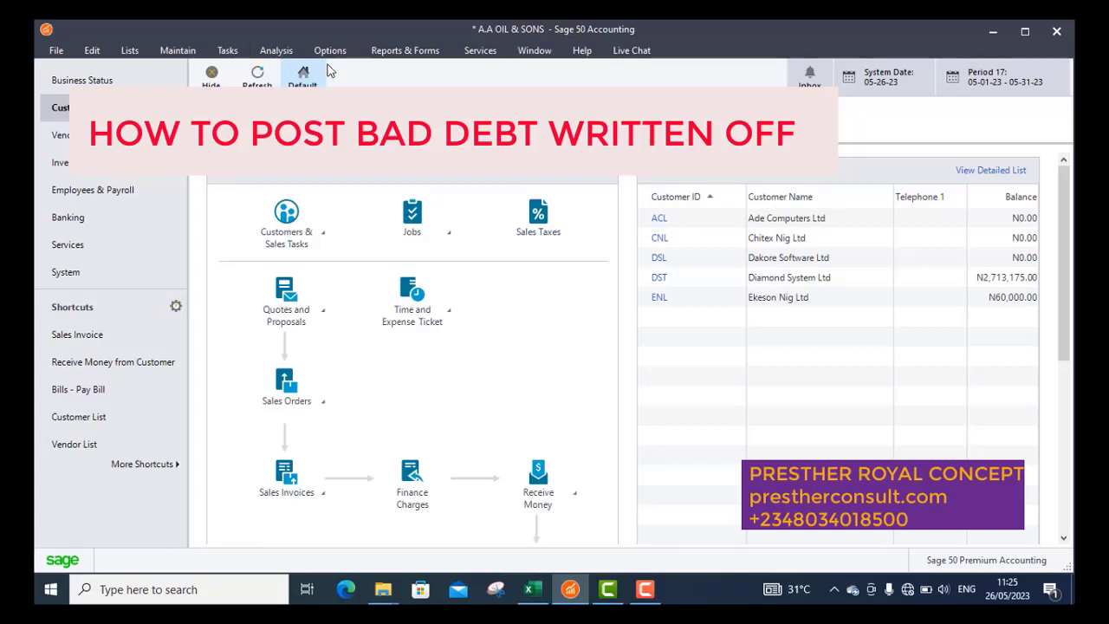
- In Sage 50, display the Customer Ledgers report from Accounts Receivable to check the customers' outstanding balances, and close it
{"action": "left_click", "coordinate": [397, 52]}
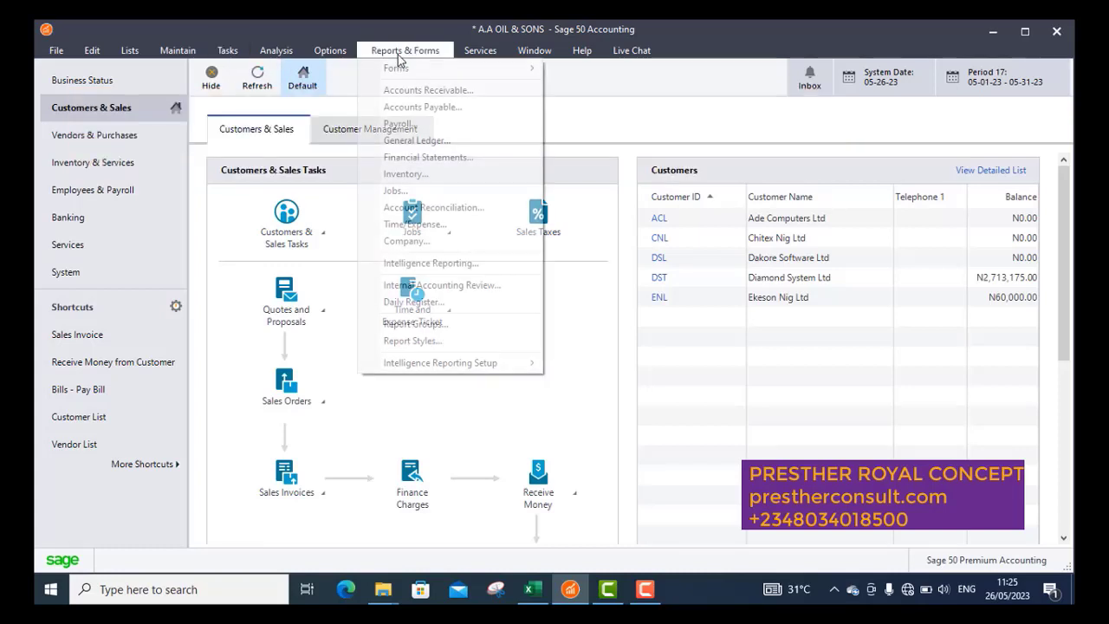
{"action": "left_click", "coordinate": [418, 92]}
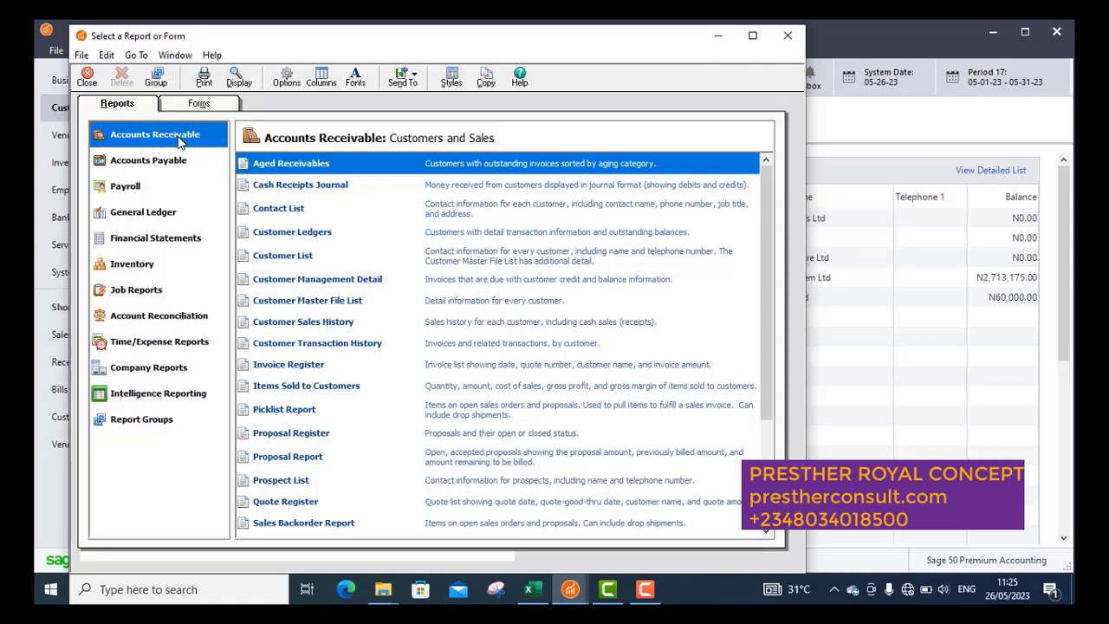
{"action": "left_click", "coordinate": [315, 241]}
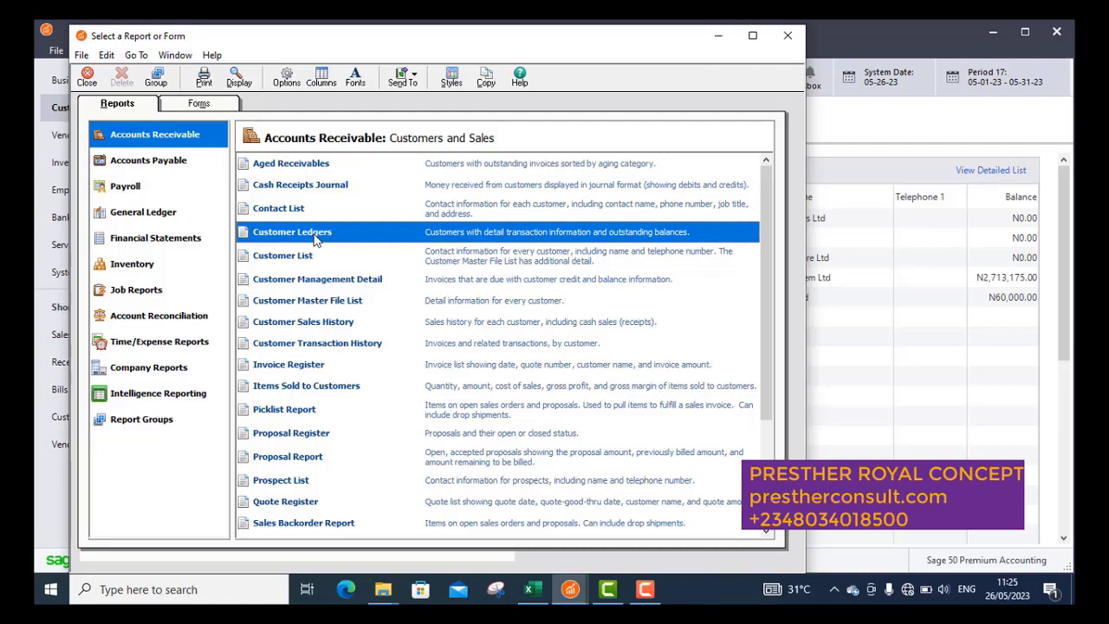
{"action": "double_click", "coordinate": [315, 241]}
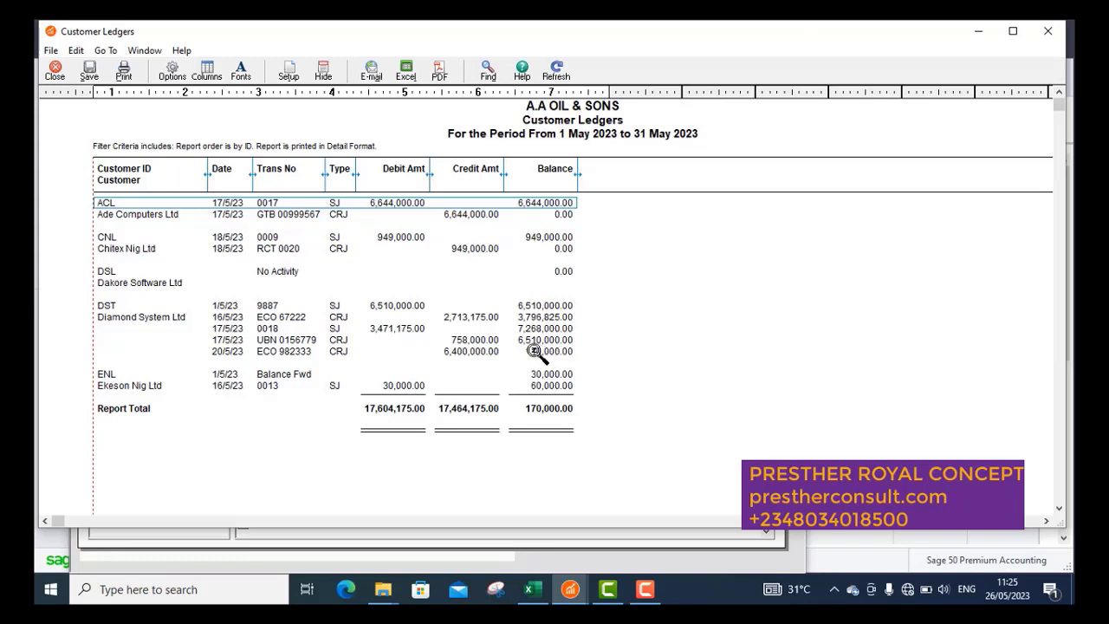
{"action": "left_click", "coordinate": [1043, 34]}
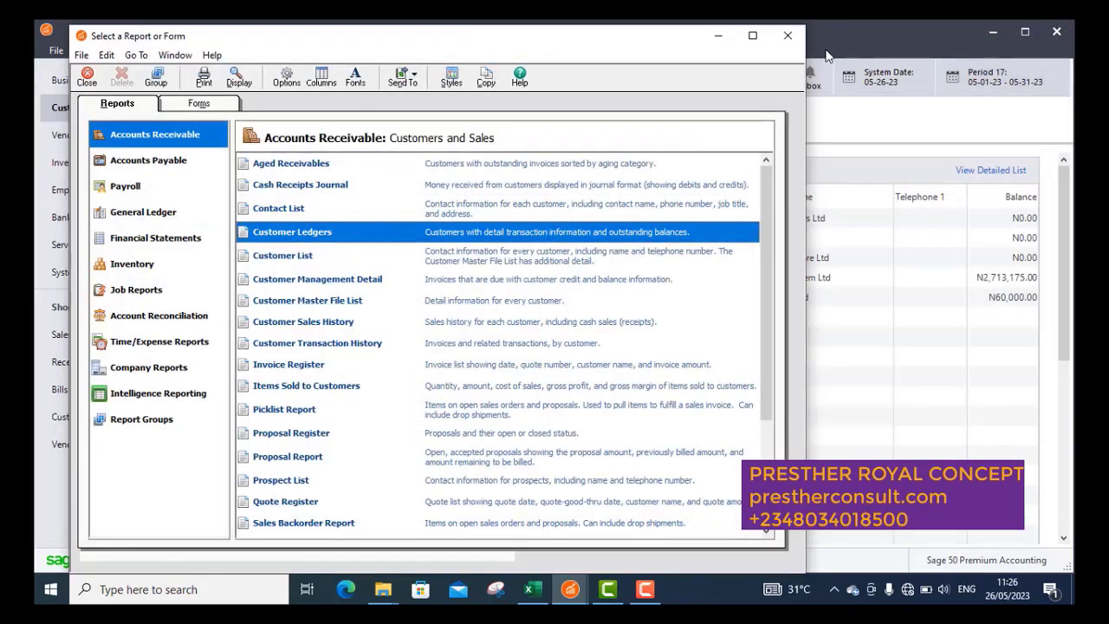
{"action": "left_click", "coordinate": [789, 35]}
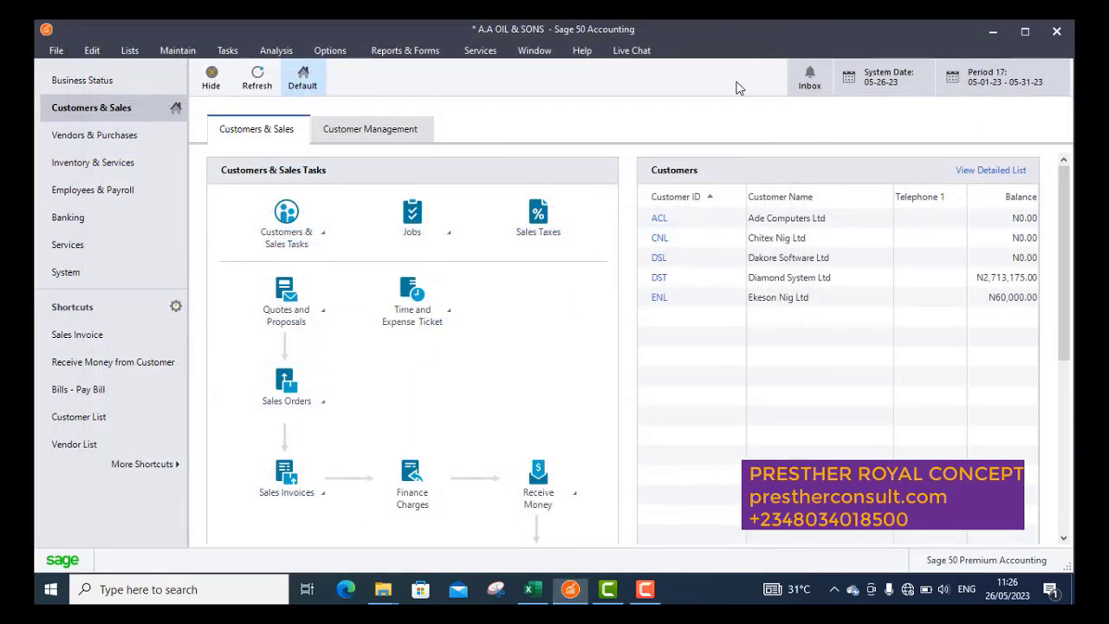
- Start a Receive Money receipt for customer DST, Diamond System Ltd
{"action": "left_click", "coordinate": [228, 50]}
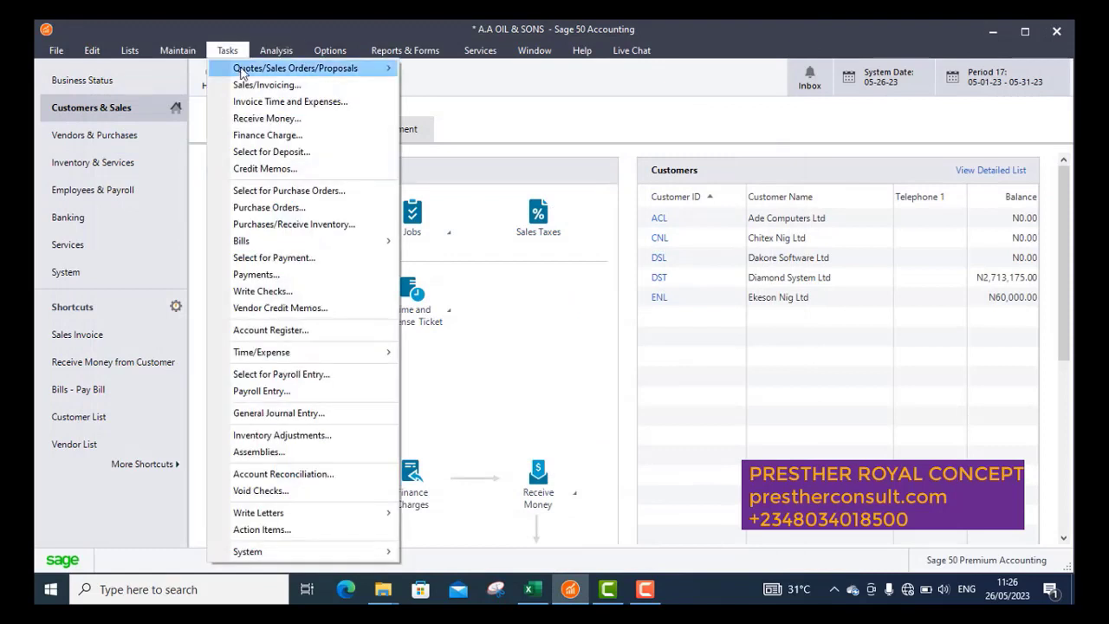
{"action": "left_click", "coordinate": [245, 121]}
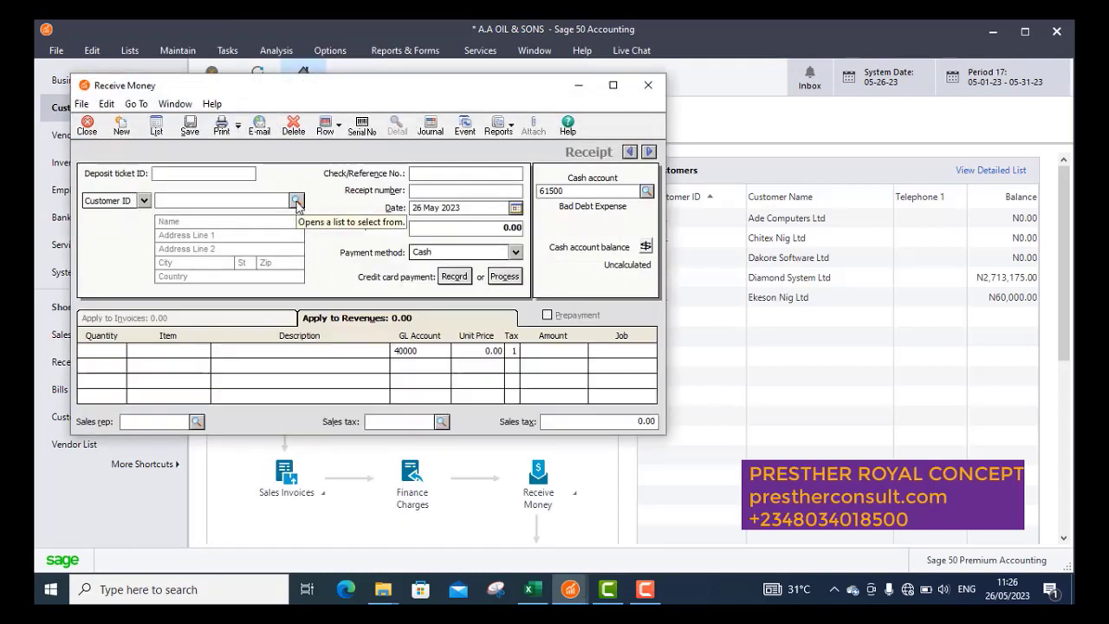
{"action": "left_click", "coordinate": [297, 202]}
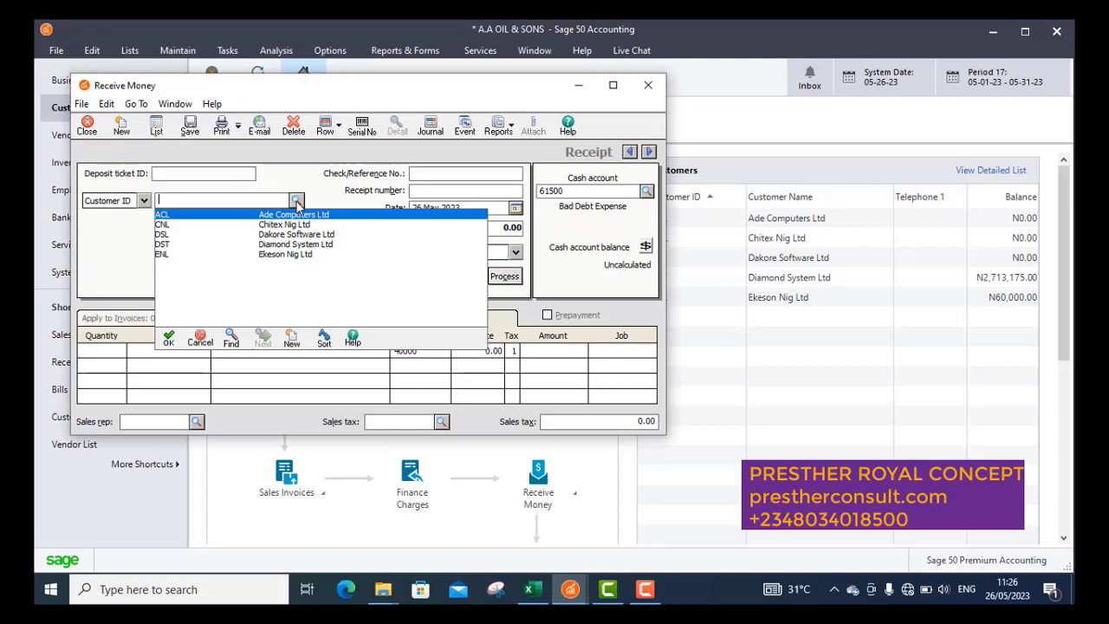
{"action": "double_click", "coordinate": [294, 245]}
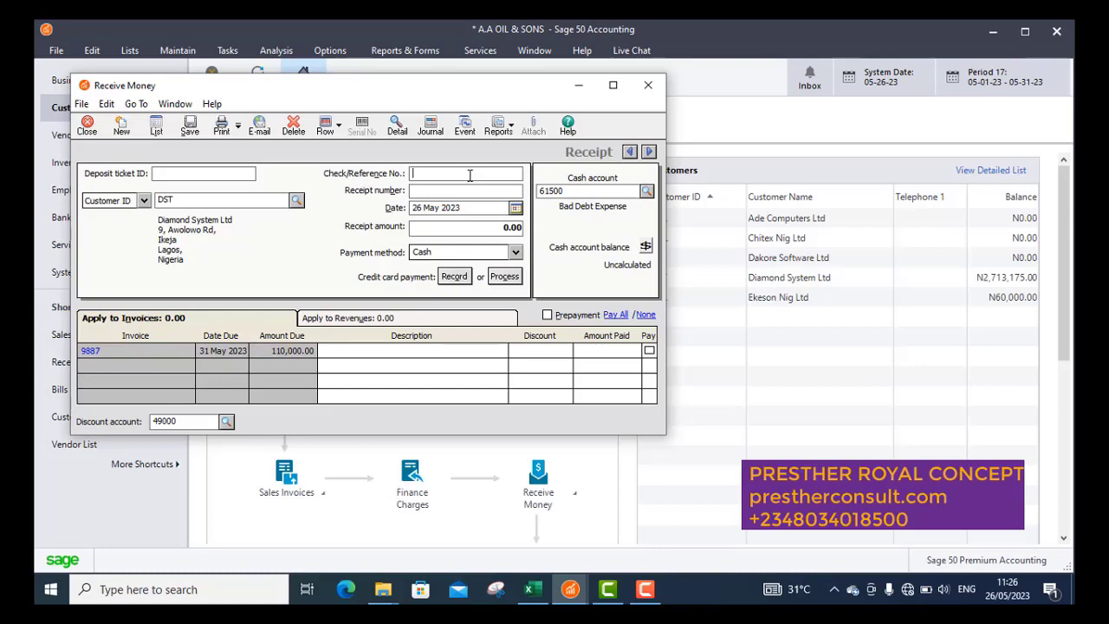
- Enter BAD DEBT 001 as both the check/reference number and the receipt number, and date the receipt 31 May 2023
{"action": "type", "text": "BAD DEBT 001"}
{"action": "left_click", "coordinate": [467, 194]}
{"action": "left_click_drag", "start_coordinate": [469, 173], "coordinate": [412, 177]}
{"action": "key", "text": "ctrl+c"}
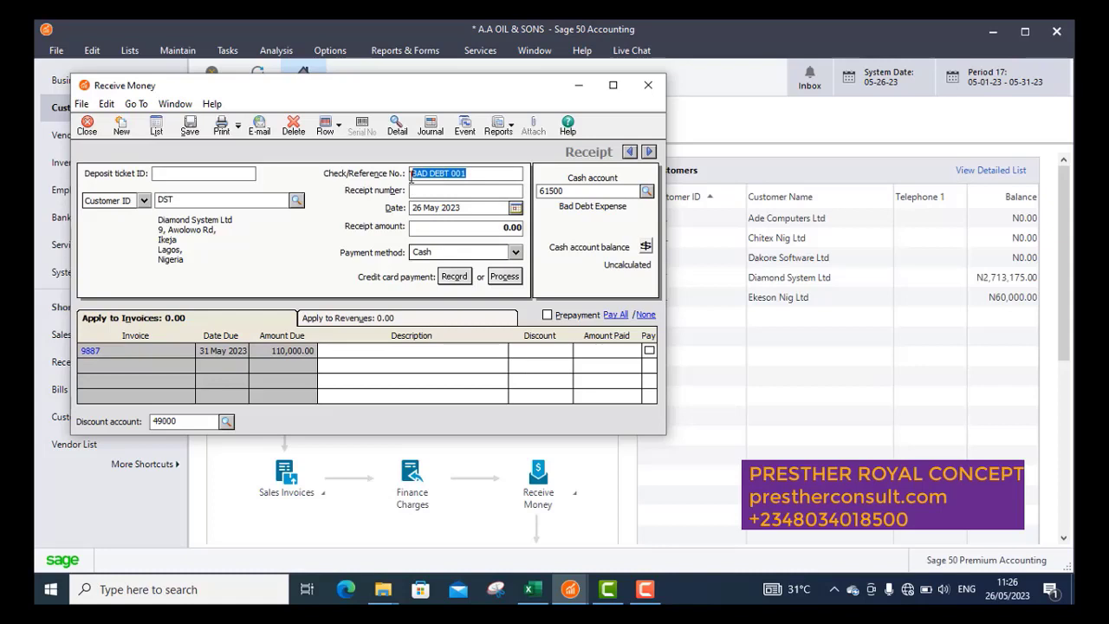
{"action": "left_click", "coordinate": [427, 188]}
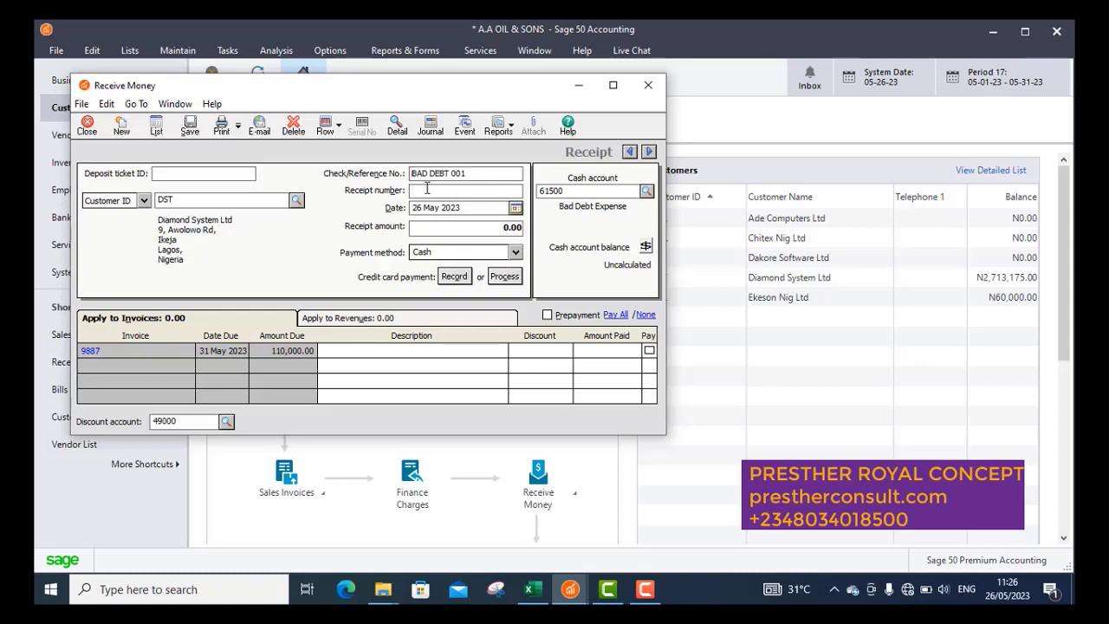
{"action": "key", "text": "ctrl+v"}
{"action": "left_click", "coordinate": [516, 209]}
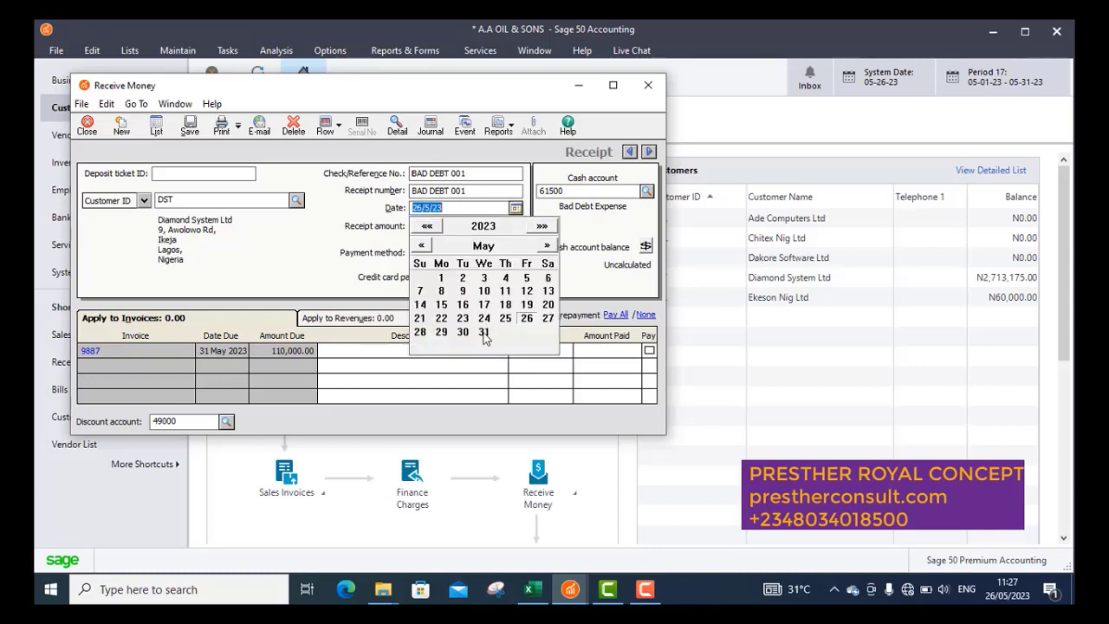
{"action": "left_click", "coordinate": [484, 333]}
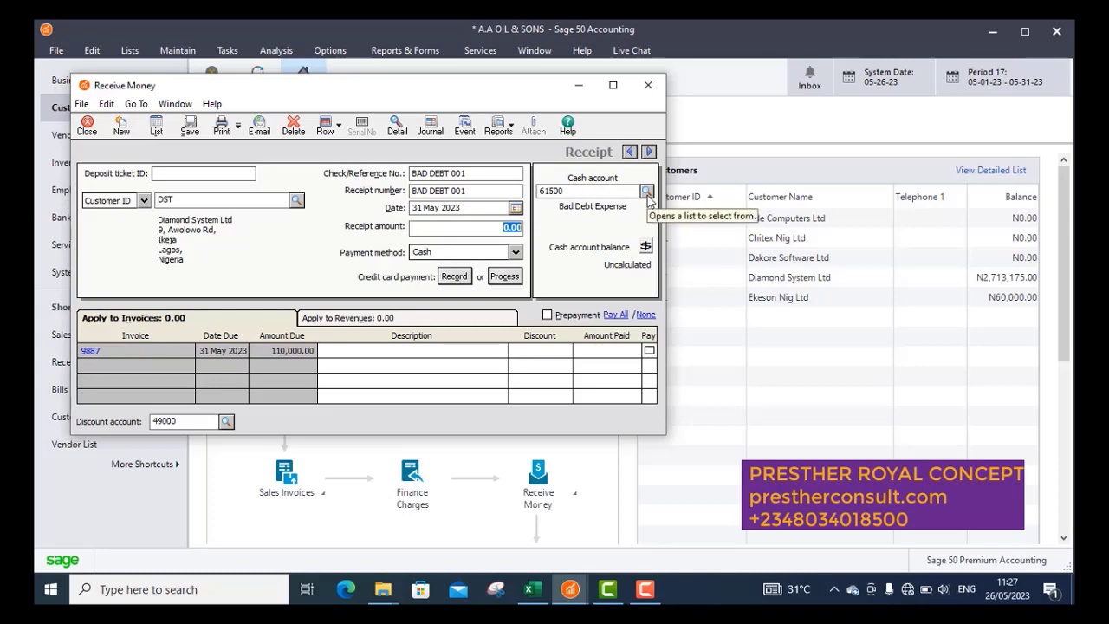
- Choose 61500 Bad Debt Expense as the receipt's cash account
{"action": "left_click", "coordinate": [619, 196]}
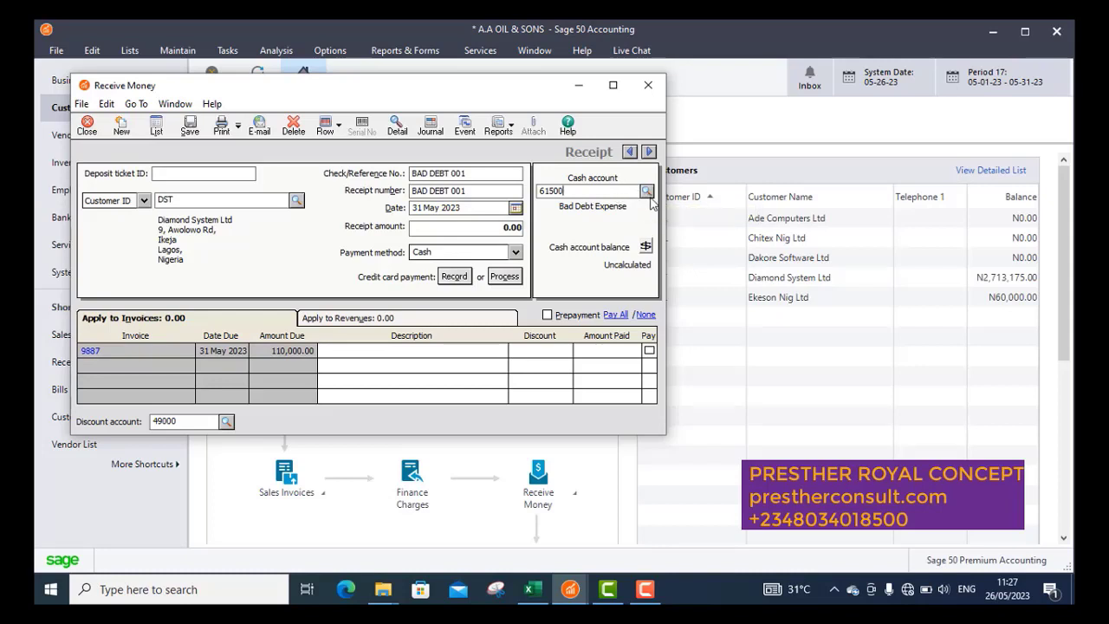
{"action": "left_click", "coordinate": [647, 191]}
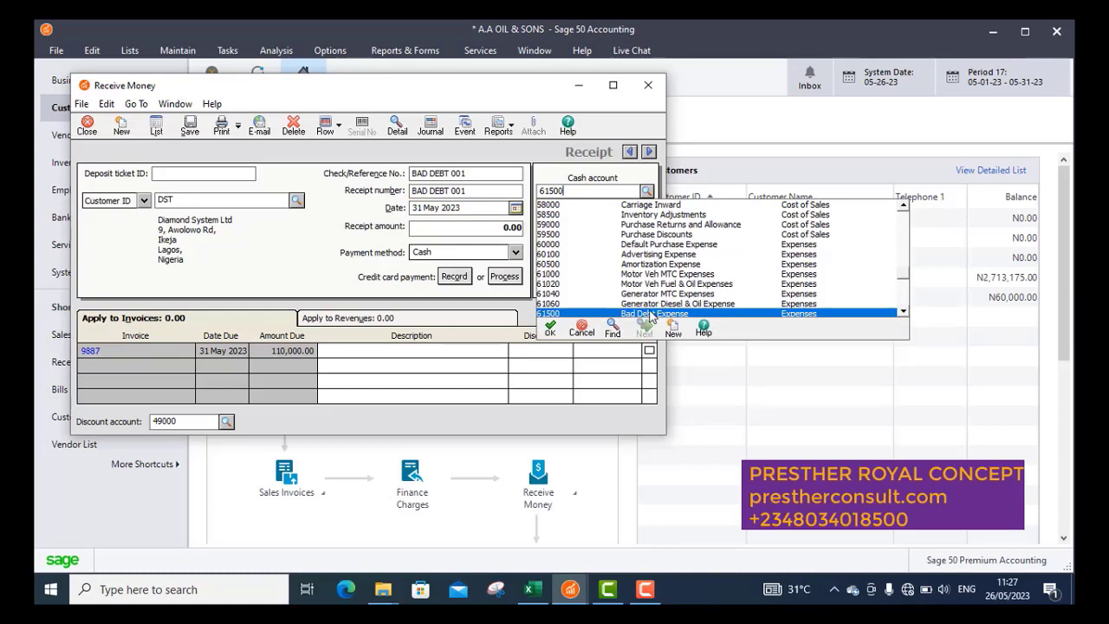
{"action": "left_click", "coordinate": [648, 316]}
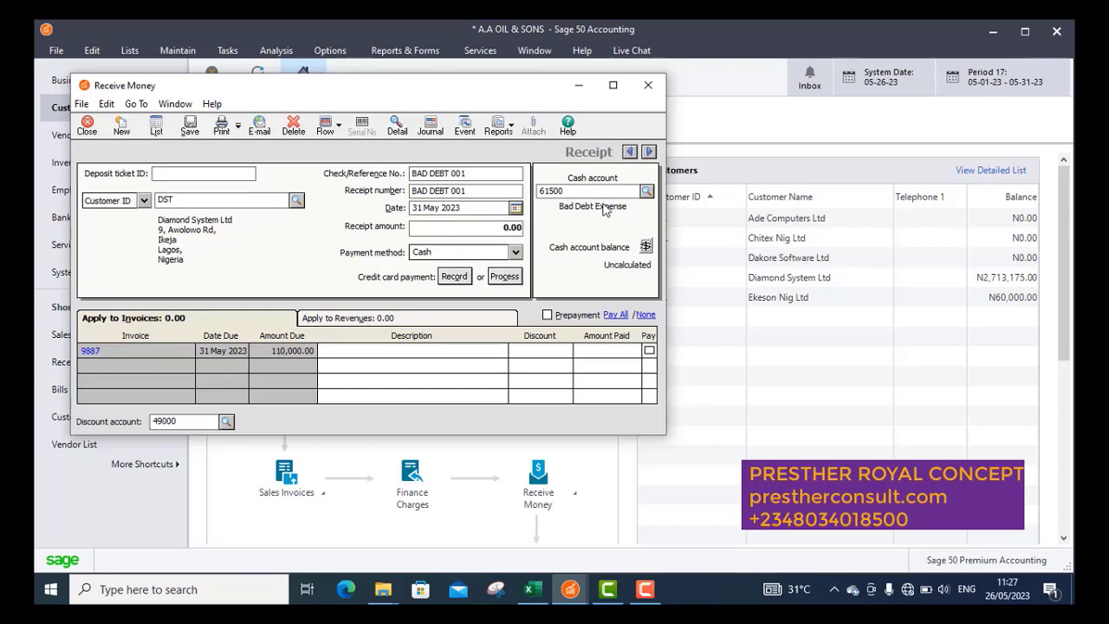
{"action": "left_click", "coordinate": [646, 191]}
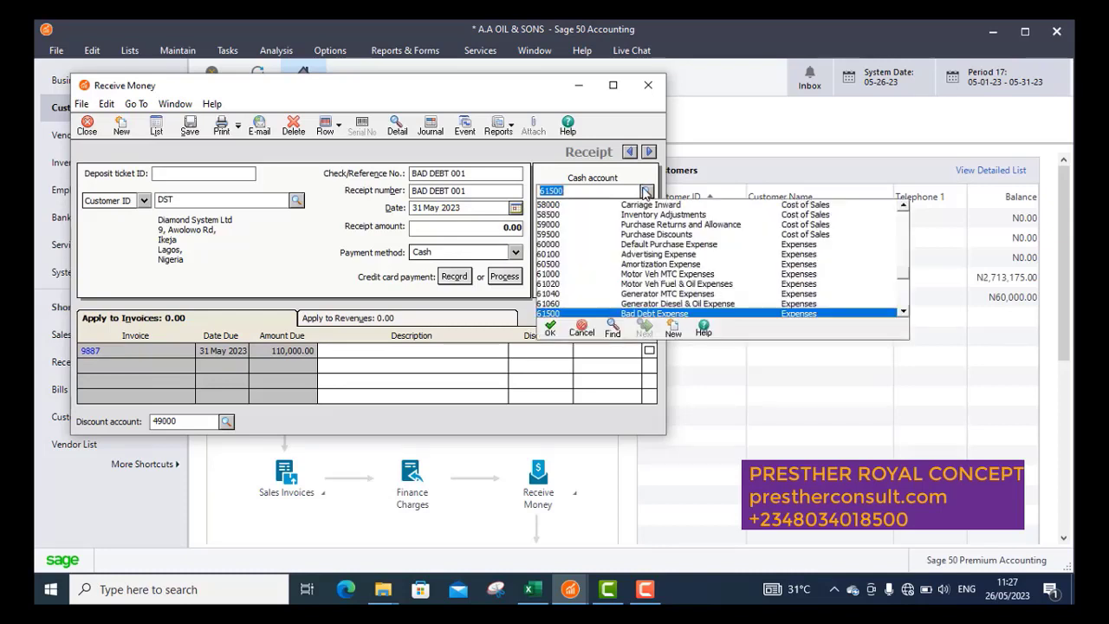
{"action": "left_click", "coordinate": [646, 191]}
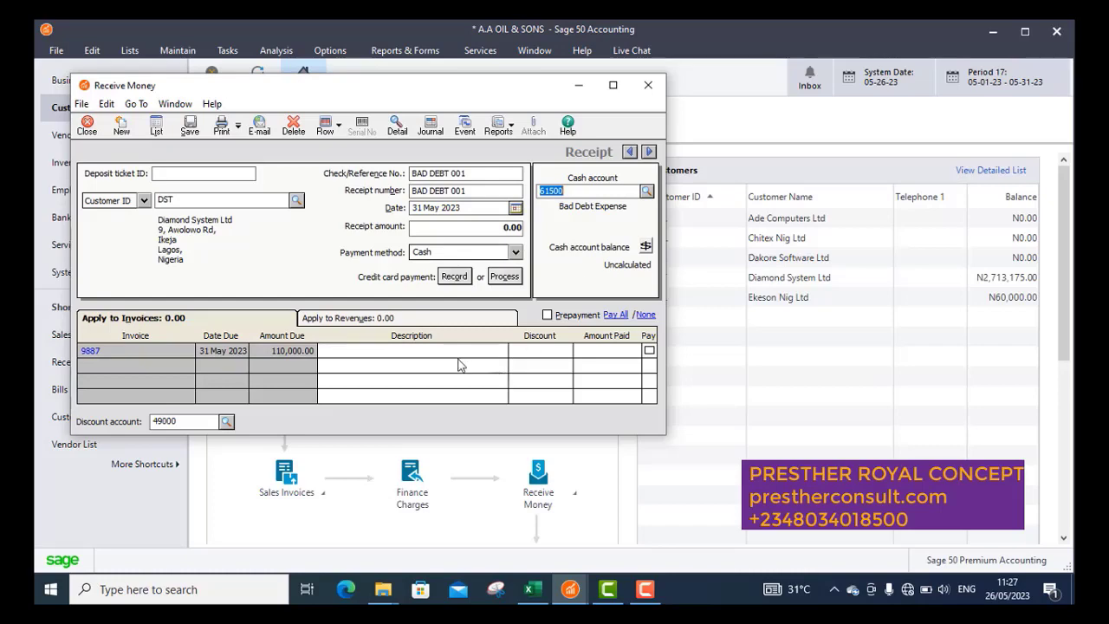
- In the global options, turn hiding of the Accounts Receivable general ledger accounts on and back off, and accept the options
{"action": "left_click", "coordinate": [579, 85]}
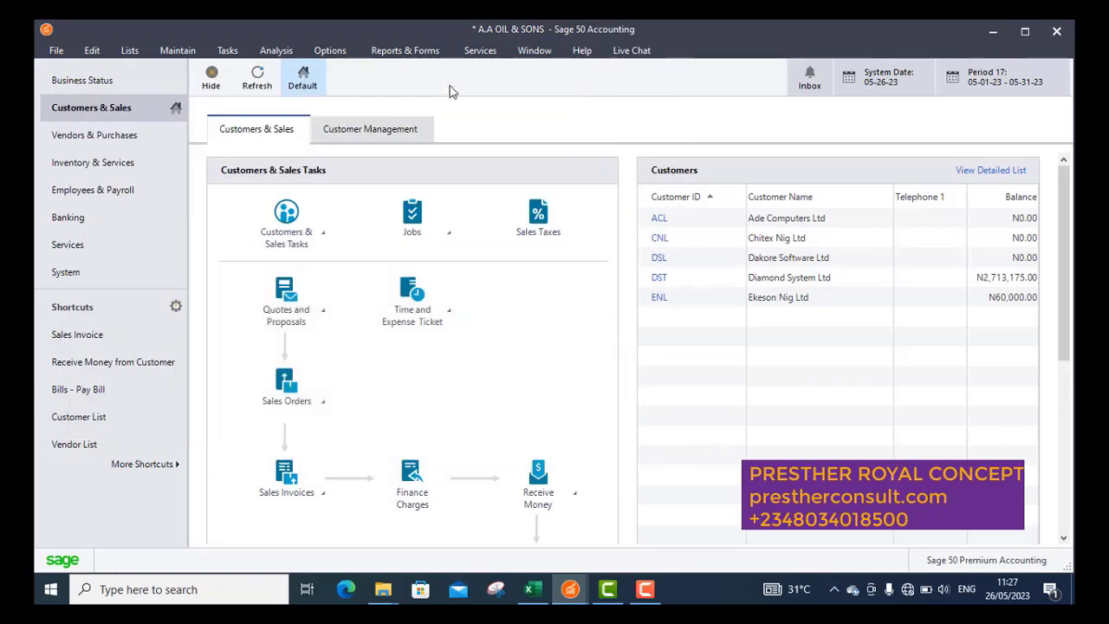
{"action": "left_click", "coordinate": [329, 52]}
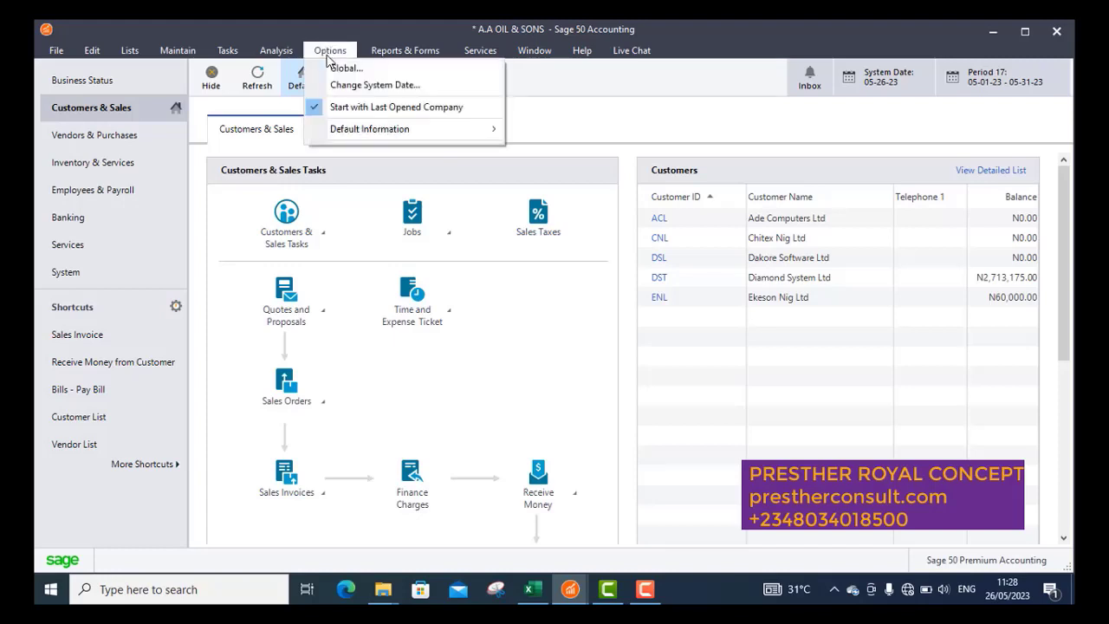
{"action": "left_click", "coordinate": [373, 73]}
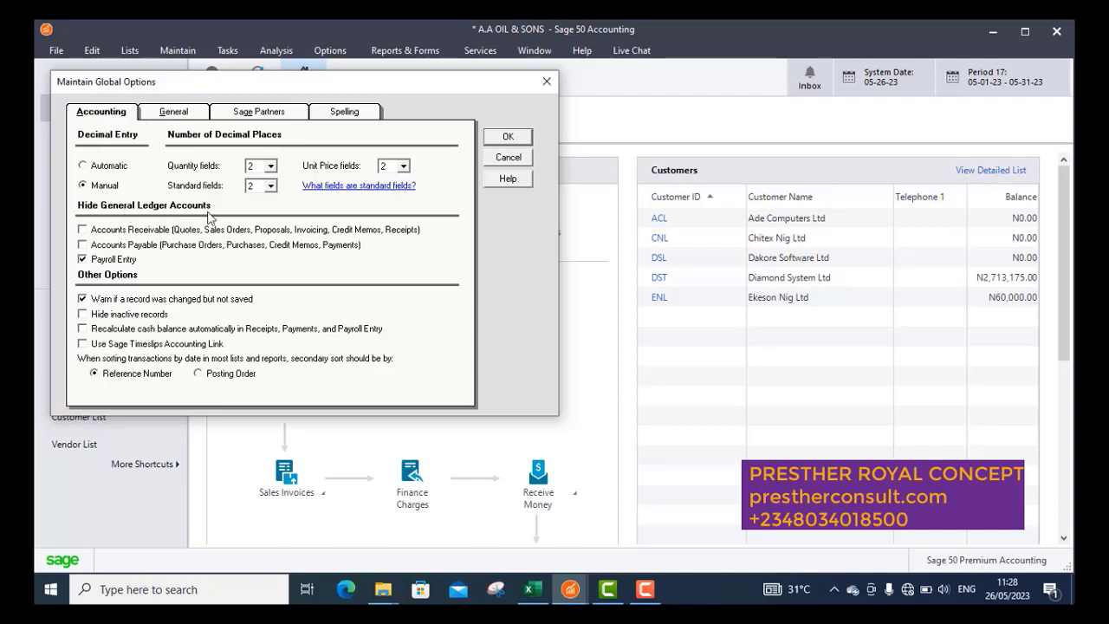
{"action": "left_click", "coordinate": [83, 231]}
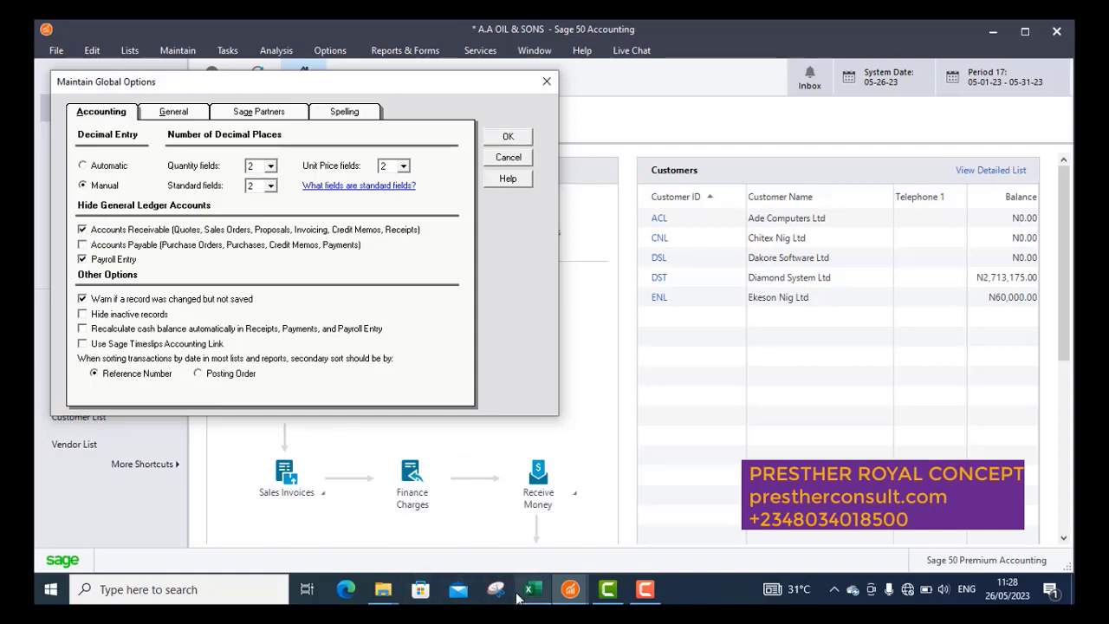
{"action": "mouse_move", "coordinate": [569, 593]}
{"action": "left_click", "coordinate": [638, 532]}
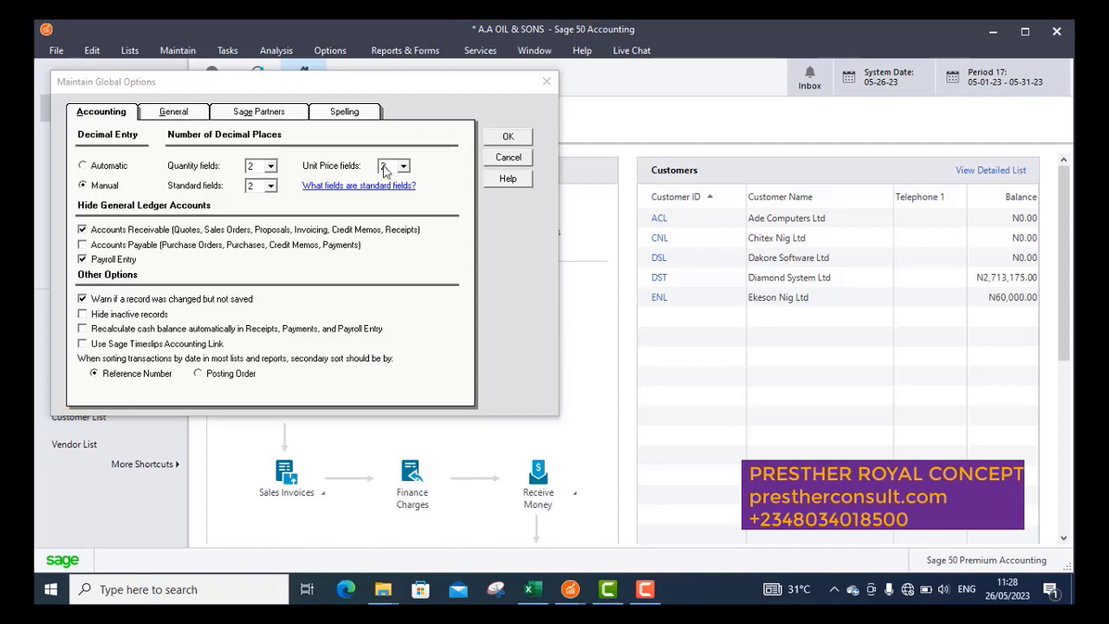
{"action": "left_click", "coordinate": [83, 231]}
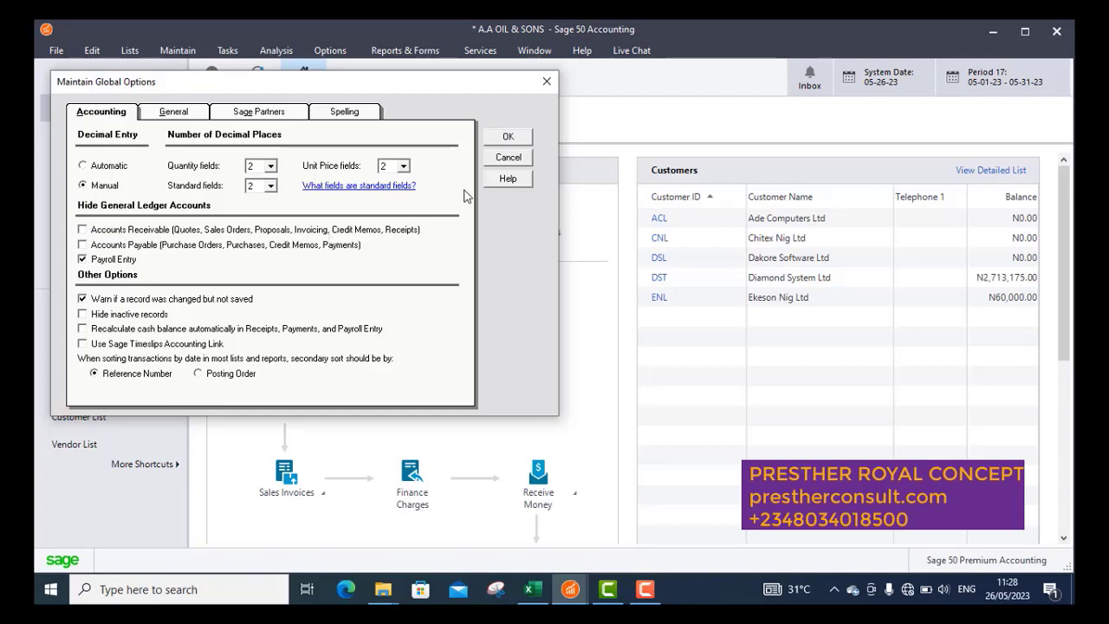
{"action": "left_click", "coordinate": [510, 137]}
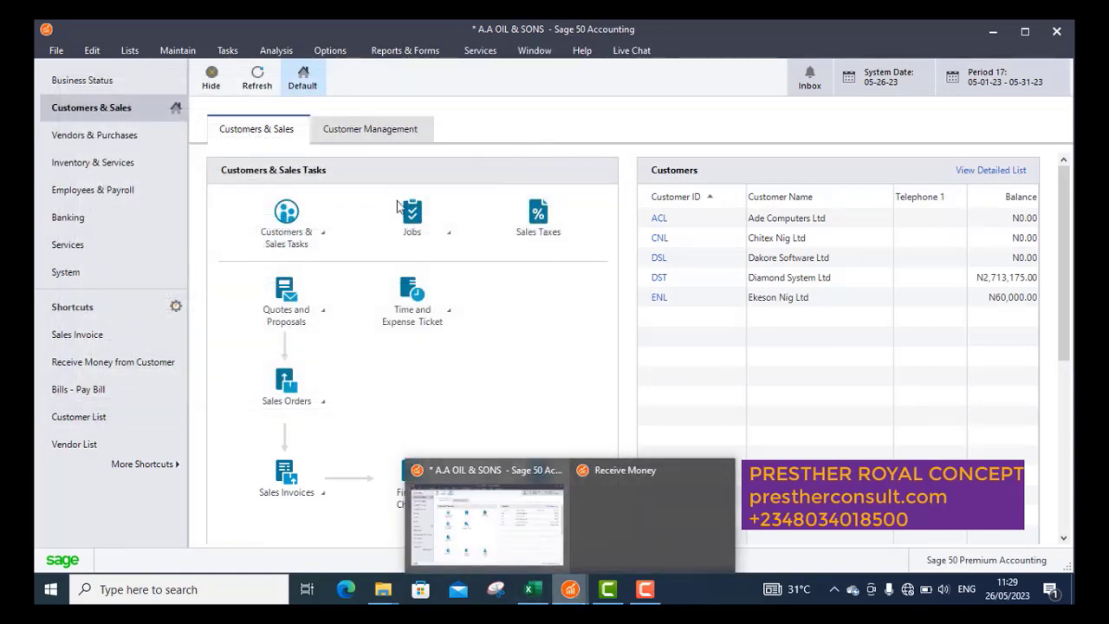
{"action": "left_click", "coordinate": [227, 50]}
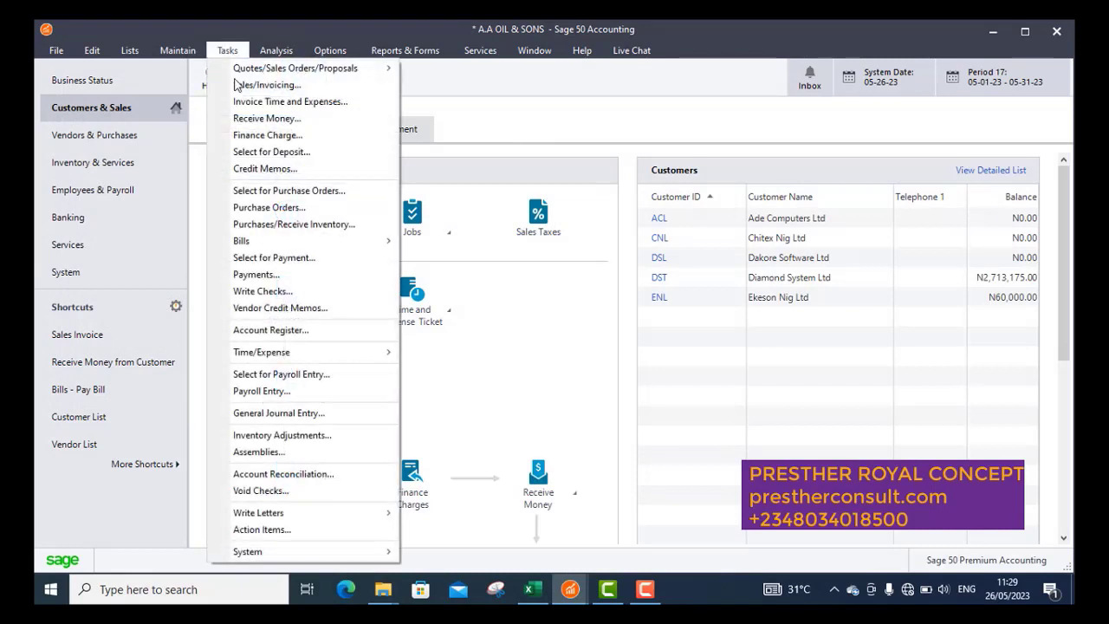
{"action": "left_click", "coordinate": [253, 120]}
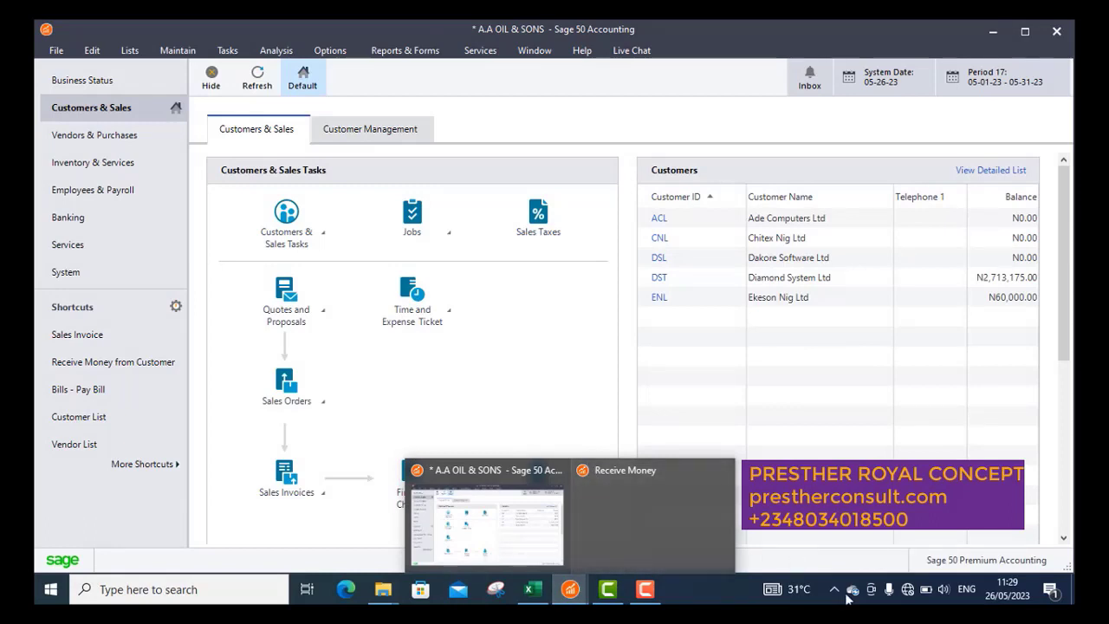
{"action": "left_click", "coordinate": [646, 592]}
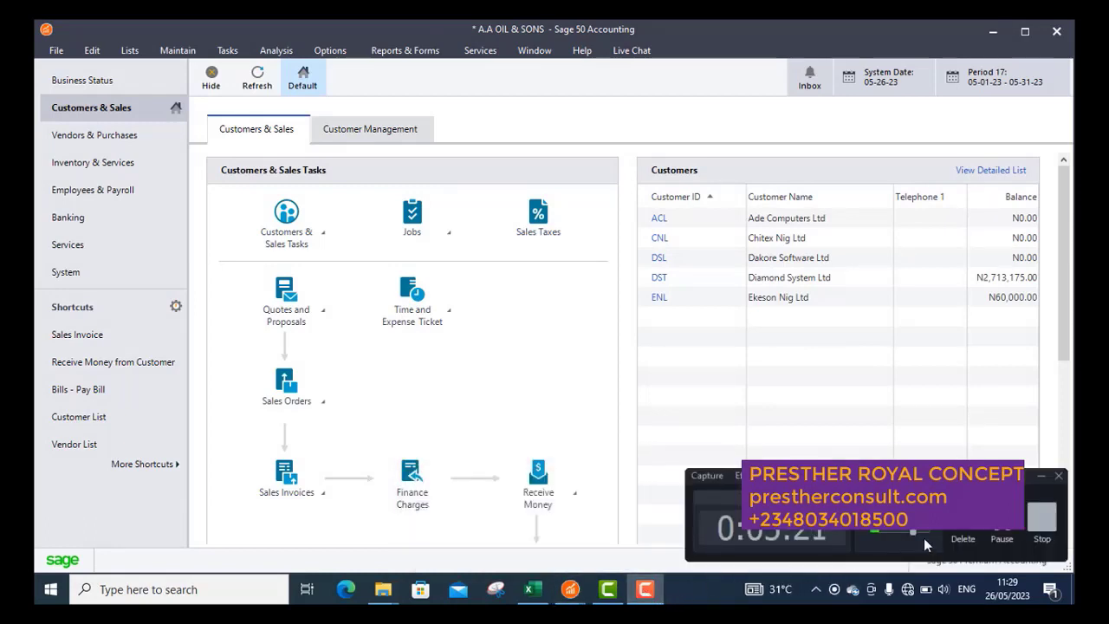
{"action": "left_click", "coordinate": [1001, 535]}
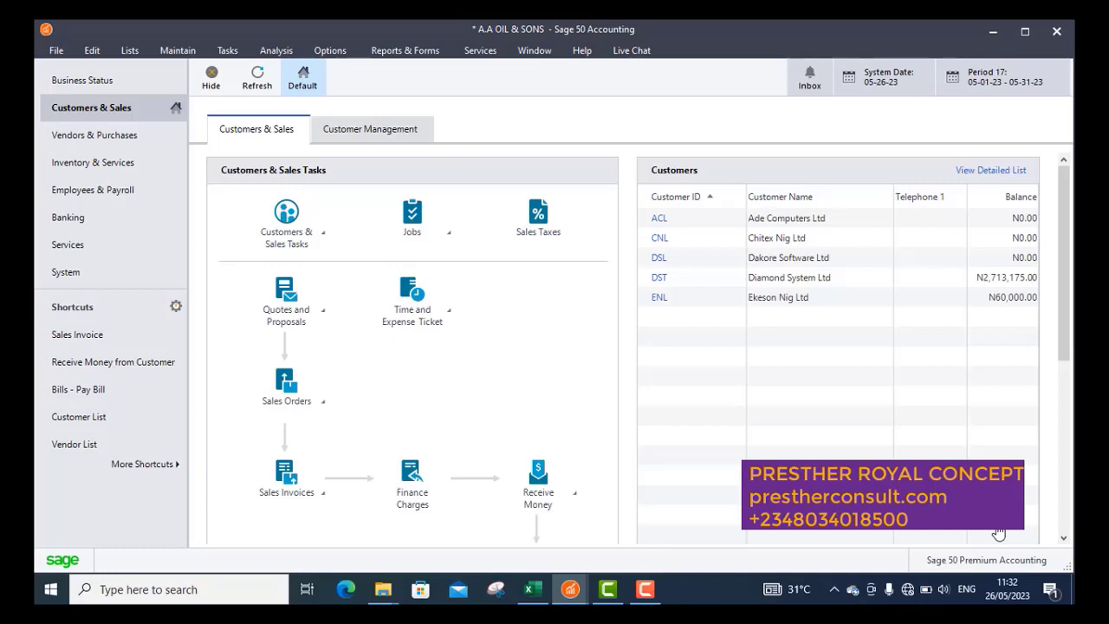
{"action": "left_click", "coordinate": [331, 51]}
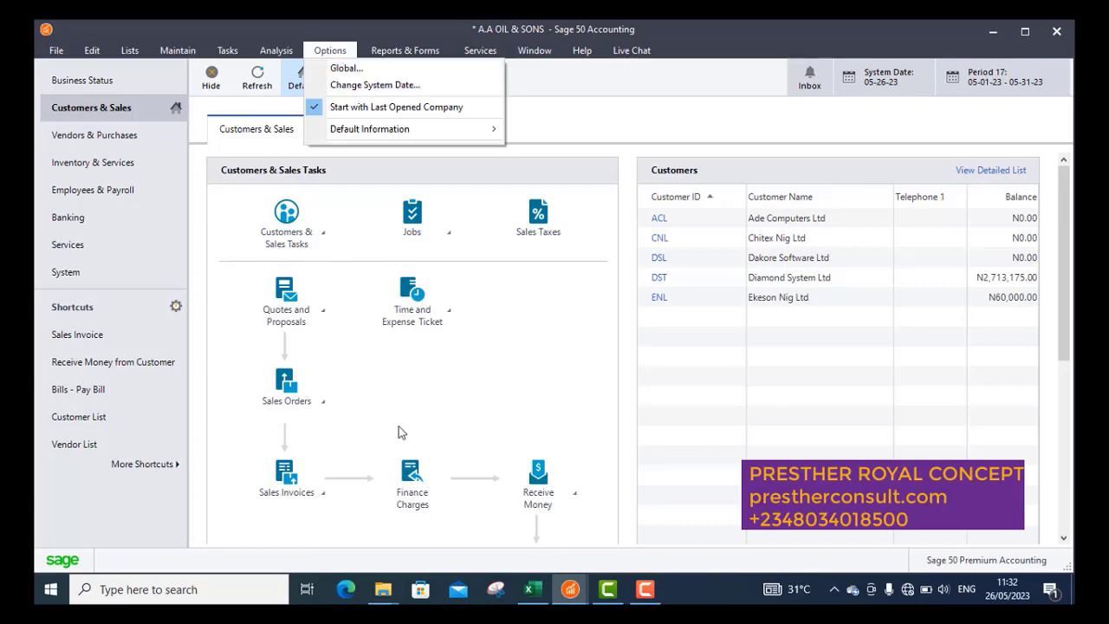
- Bring the minimized Receive Money receipt for Diamond System Ltd back into view
{"action": "mouse_move", "coordinate": [569, 591]}
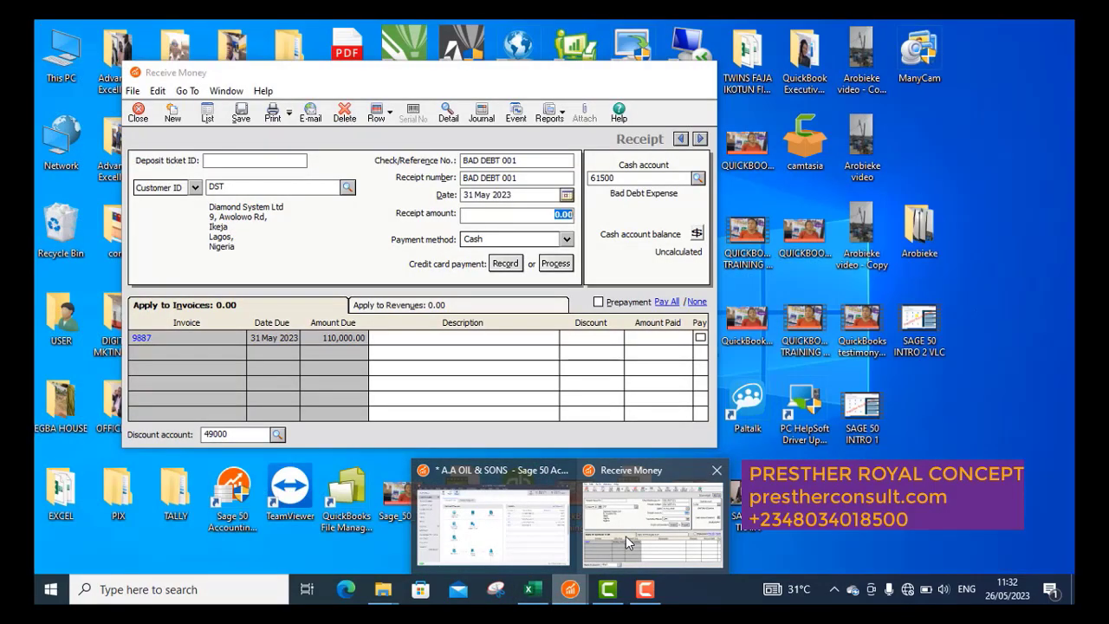
{"action": "left_click", "coordinate": [625, 537]}
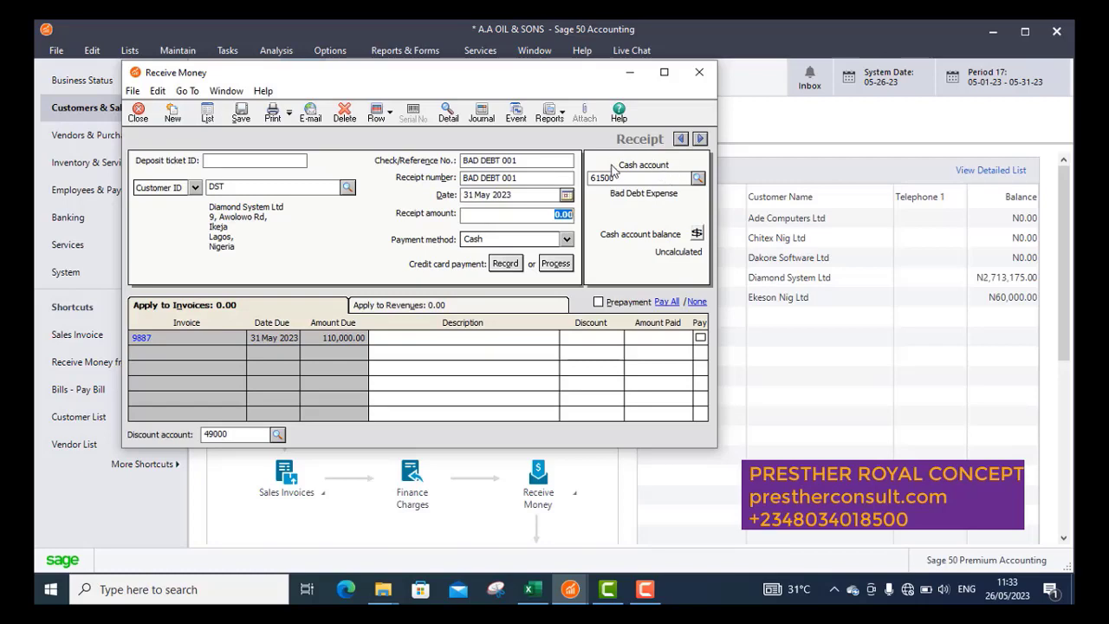
- Reselect 61500 Bad Debt Expense as the cash account and mark Diamond System Ltd's outstanding invoice as paid in full
{"action": "left_click", "coordinate": [698, 179]}
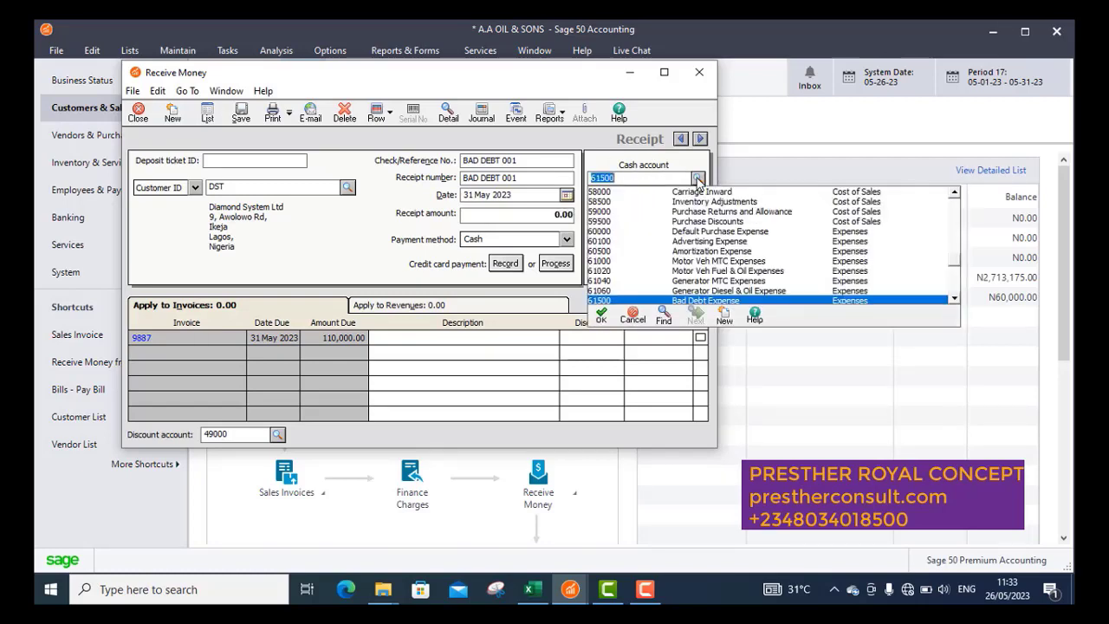
{"action": "double_click", "coordinate": [692, 301]}
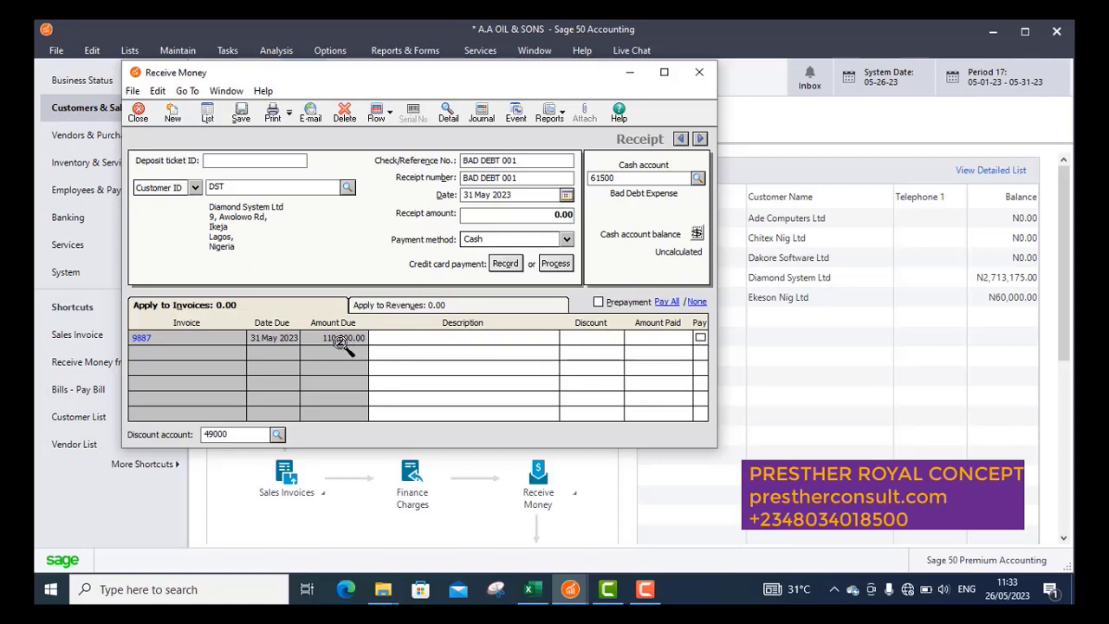
{"action": "left_click", "coordinate": [660, 338]}
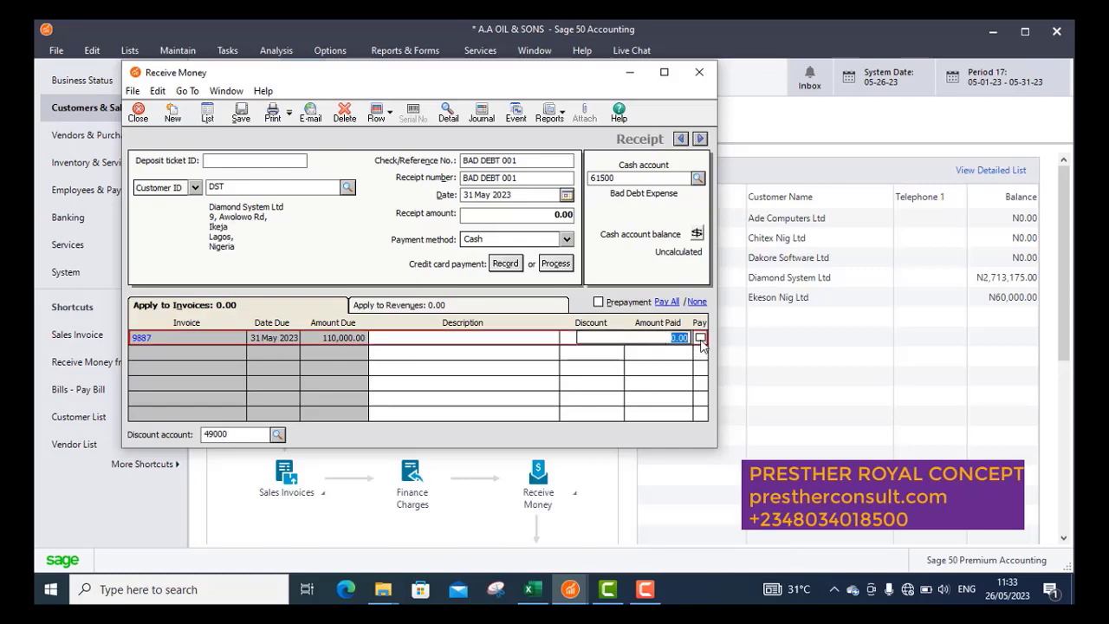
{"action": "left_click", "coordinate": [701, 338]}
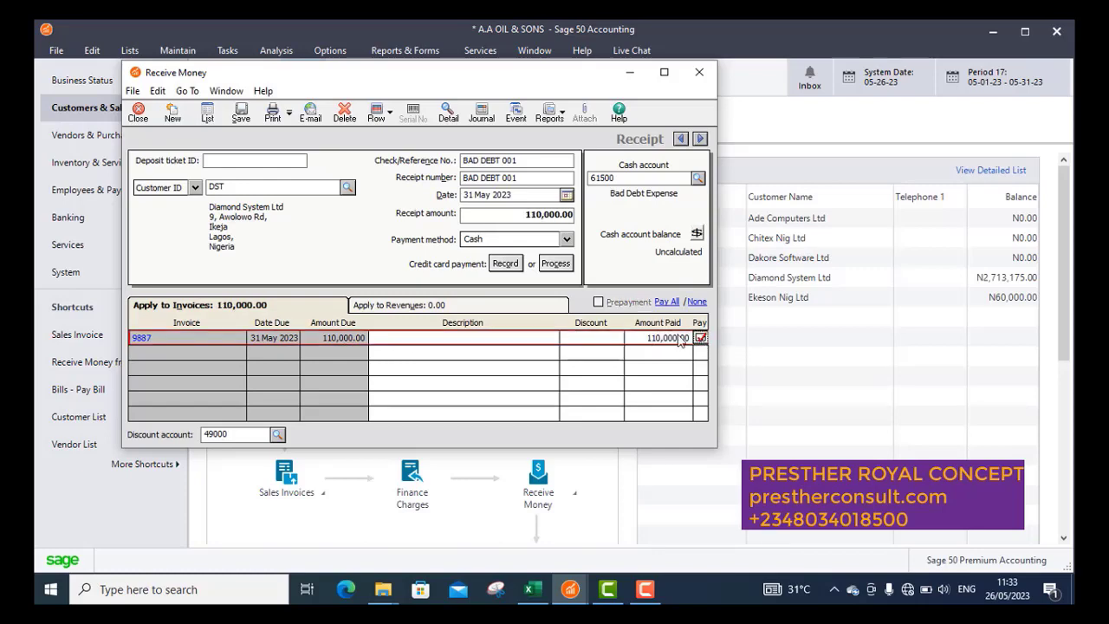
- Describe the paid invoice line as BAD DEBT WRITTEN OFF and save the receipt, keeping the Bad Debt Expense account as its cash account
{"action": "left_click", "coordinate": [508, 338]}
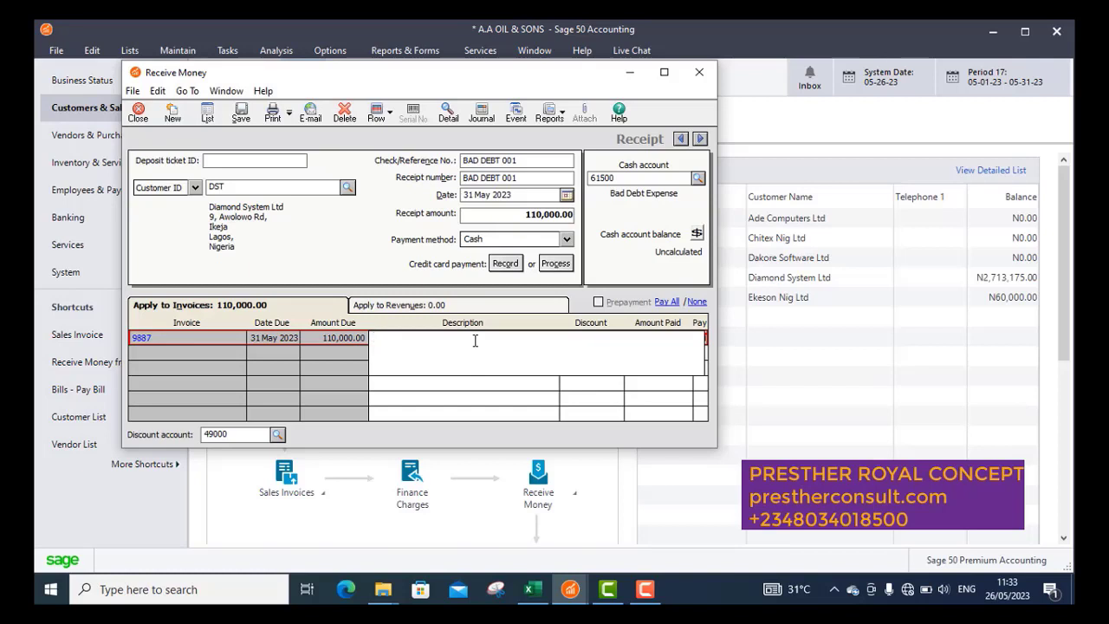
{"action": "type", "text": "BAD DEBT 001"}
{"action": "key", "text": "Tab"}
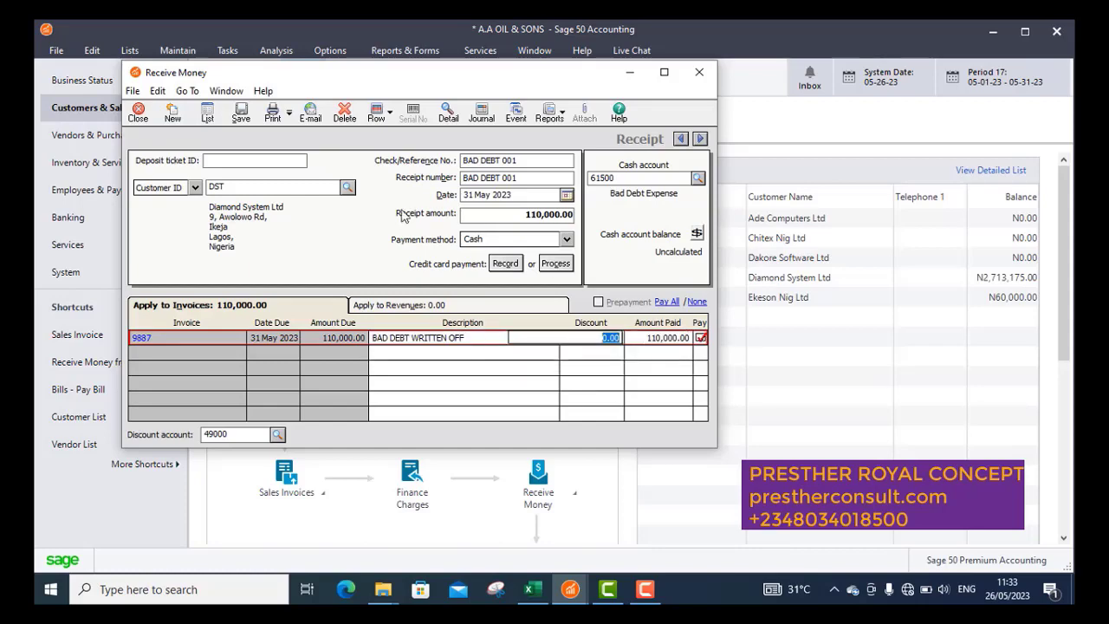
{"action": "left_click", "coordinate": [241, 121]}
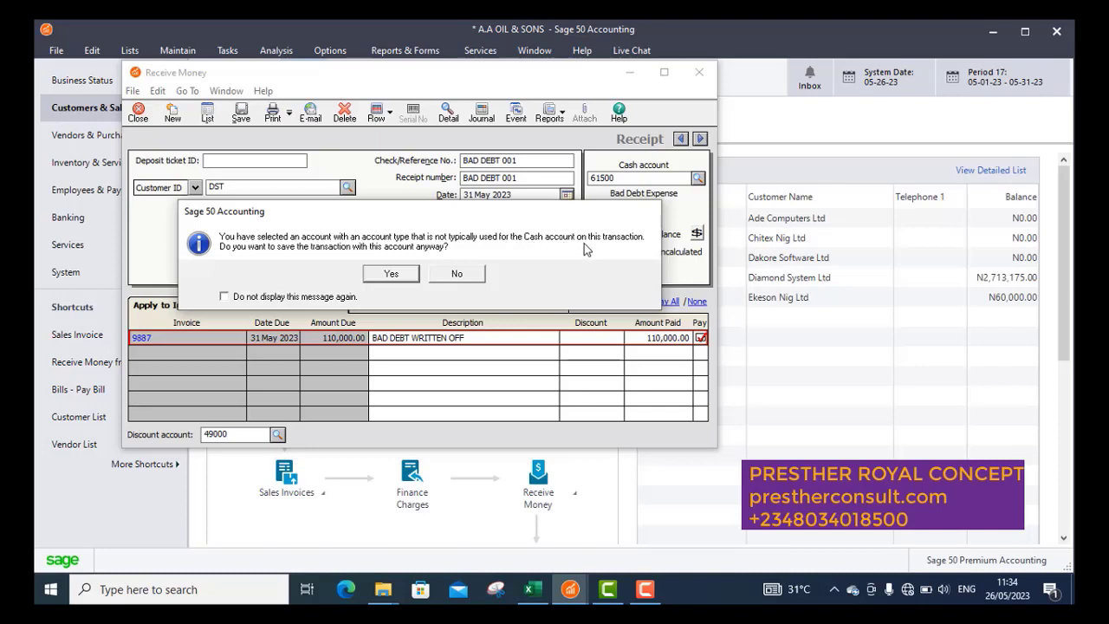
{"action": "left_click", "coordinate": [391, 274]}
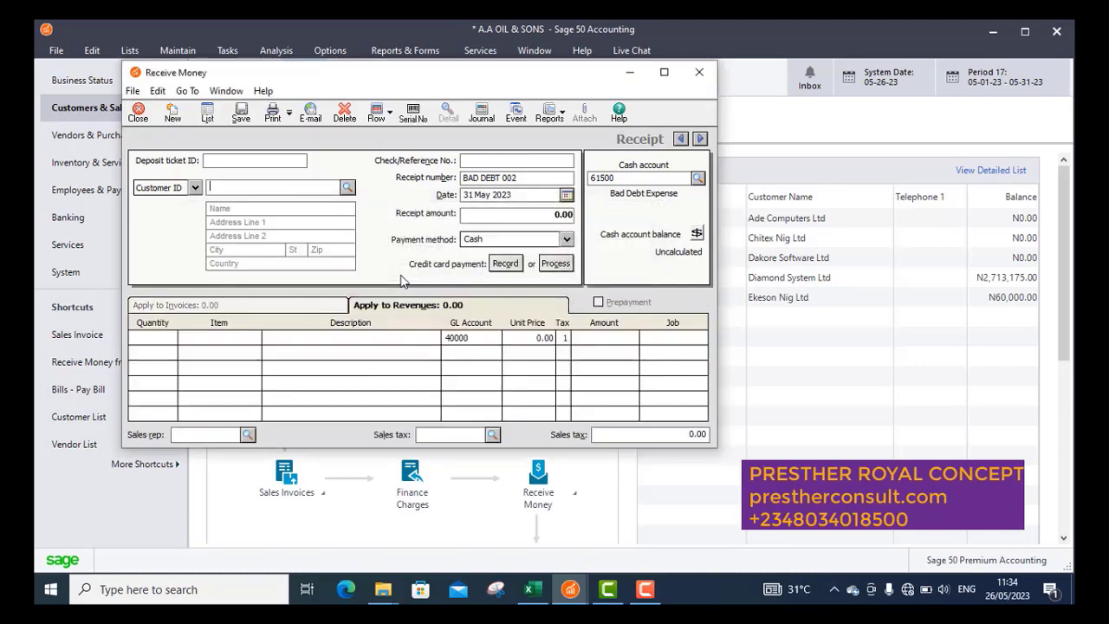
- Check Diamond System Ltd for unpaid invoices in a new receipt, and close the receipt without saving it
{"action": "left_click", "coordinate": [347, 187]}
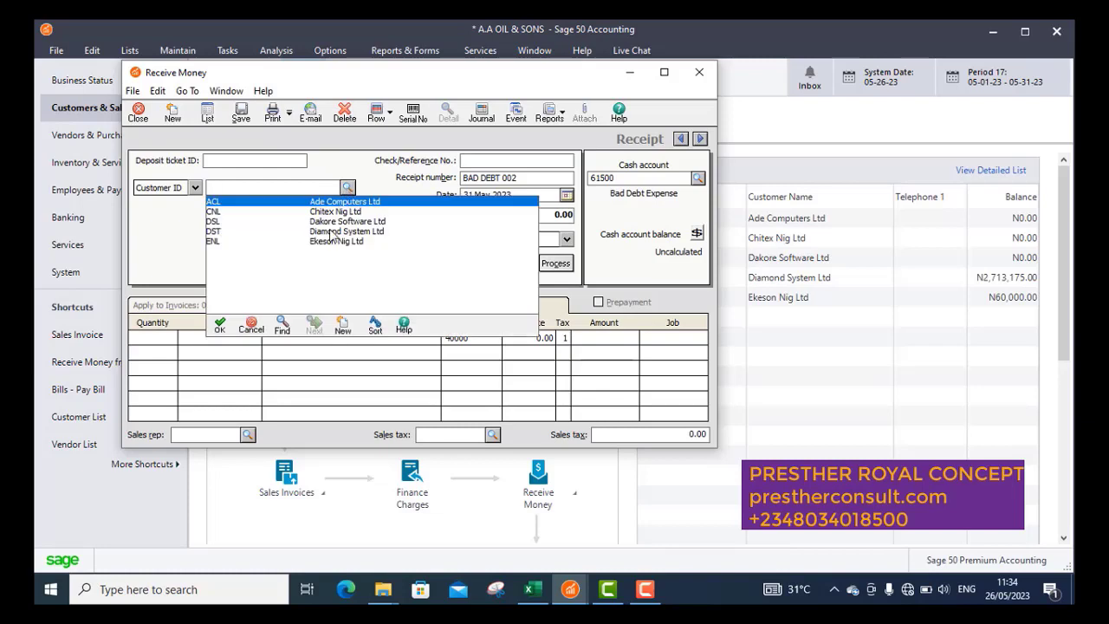
{"action": "double_click", "coordinate": [332, 232]}
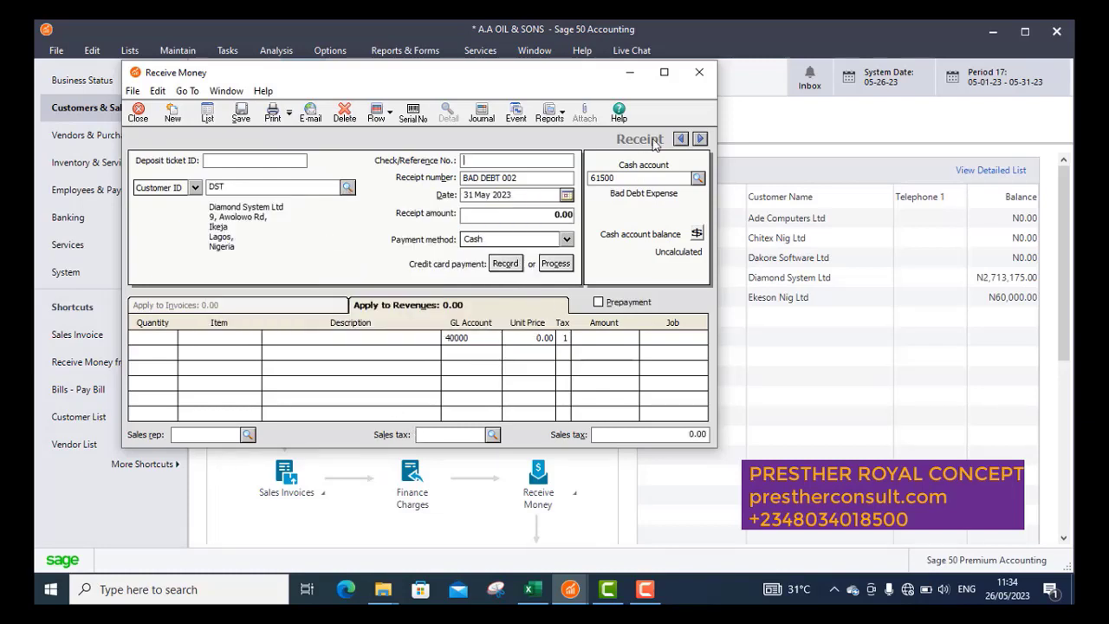
{"action": "left_click", "coordinate": [698, 72]}
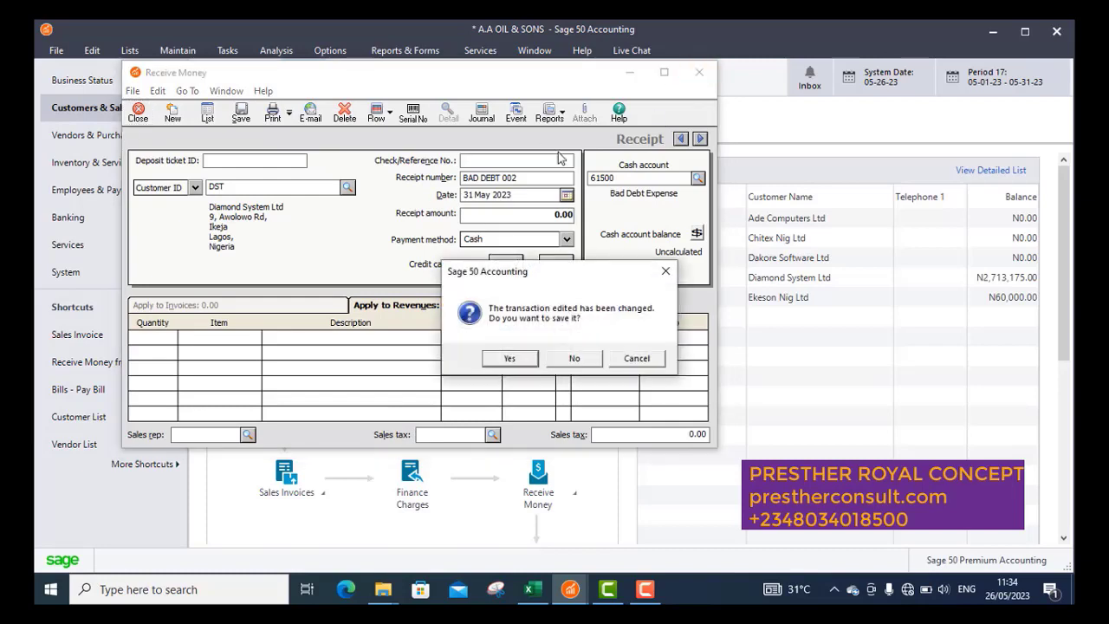
{"action": "left_click", "coordinate": [574, 359]}
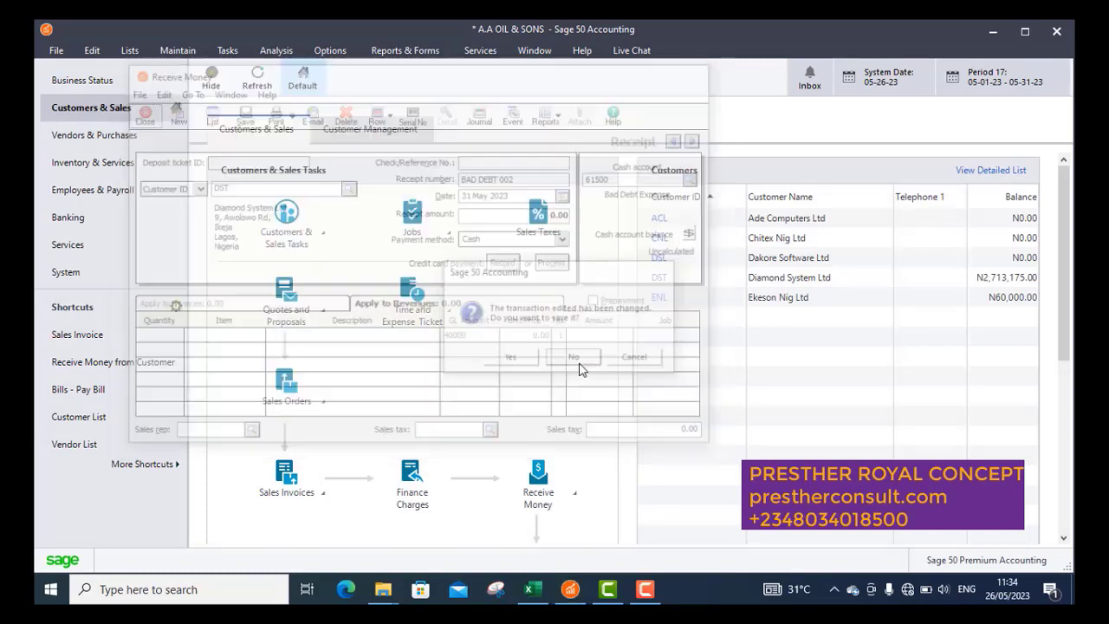
- Display the Customer Ledgers report, review Diamond System Ltd's transactions and balance, and close the report
{"action": "left_click", "coordinate": [412, 52]}
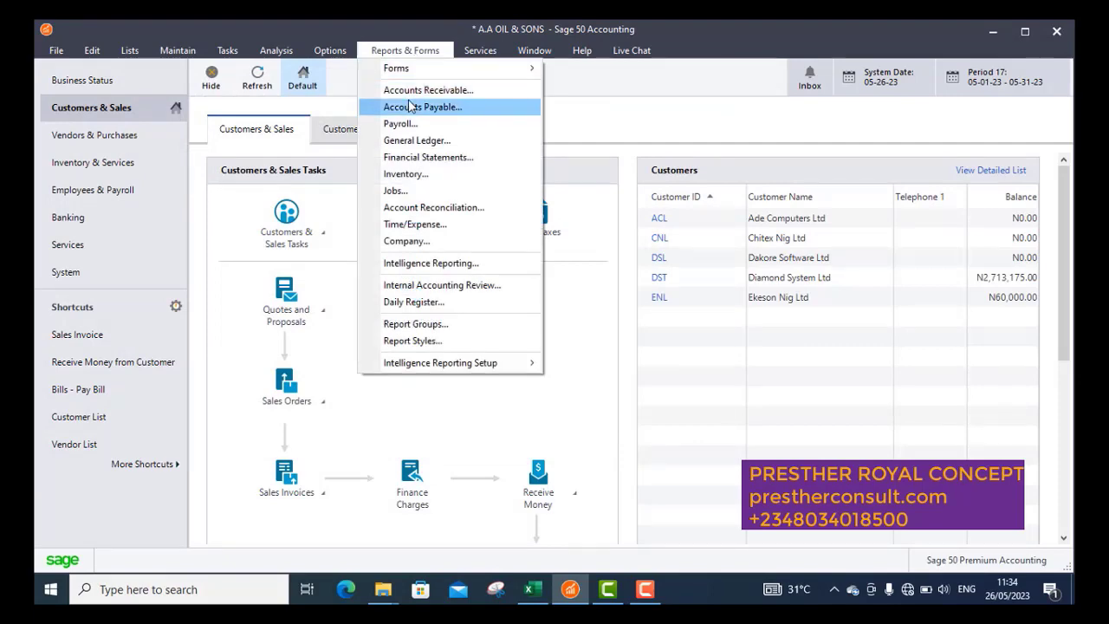
{"action": "left_click", "coordinate": [442, 91]}
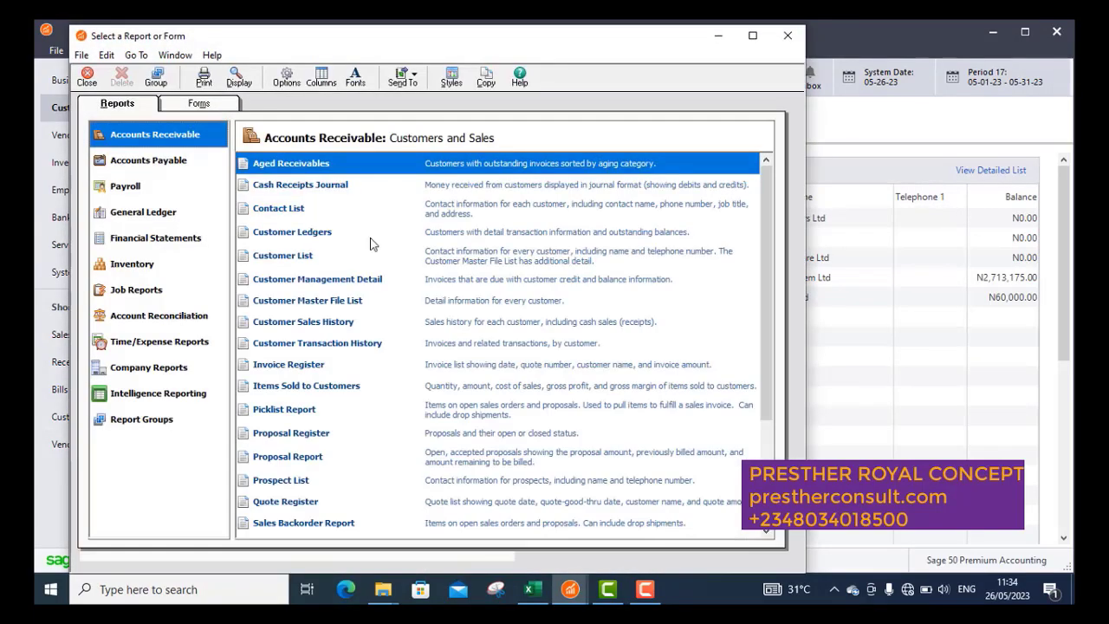
{"action": "left_click", "coordinate": [302, 234]}
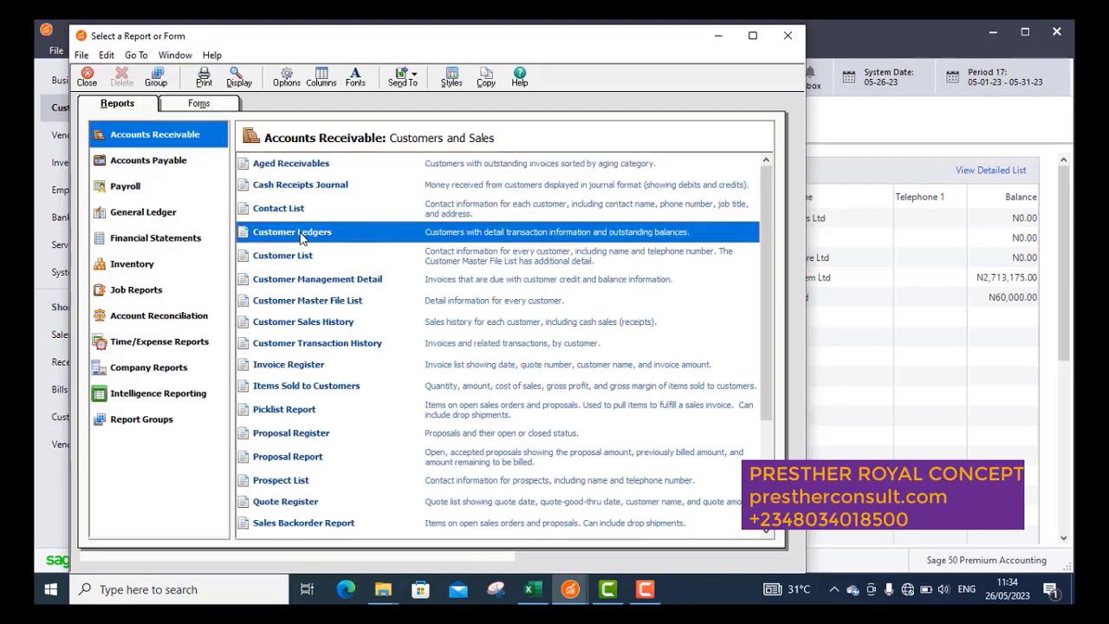
{"action": "double_click", "coordinate": [302, 233]}
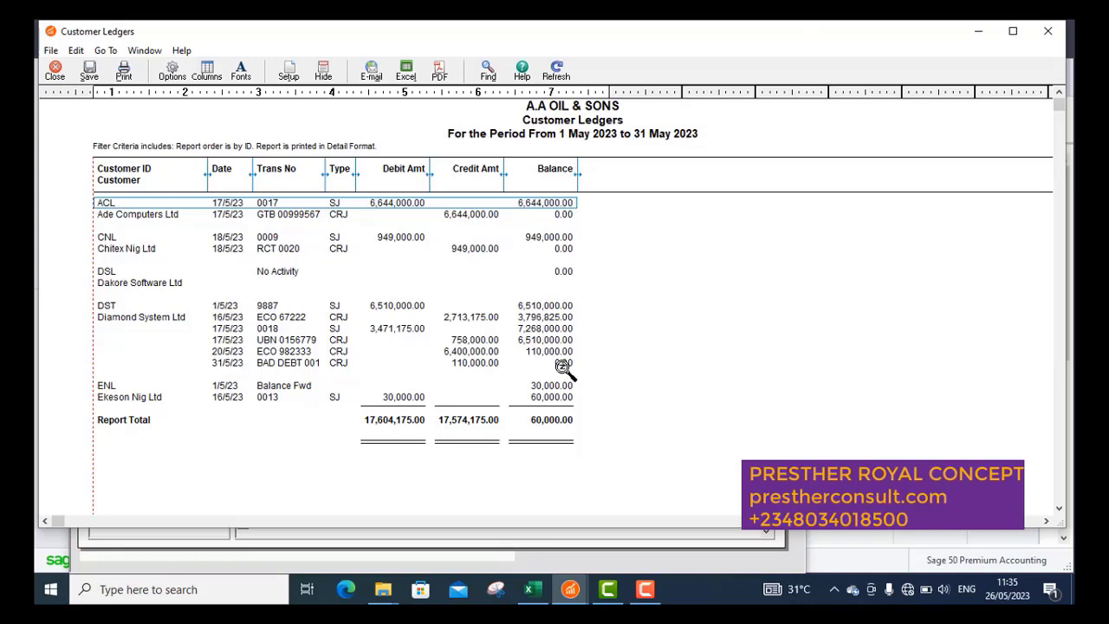
{"action": "left_click", "coordinate": [56, 73]}
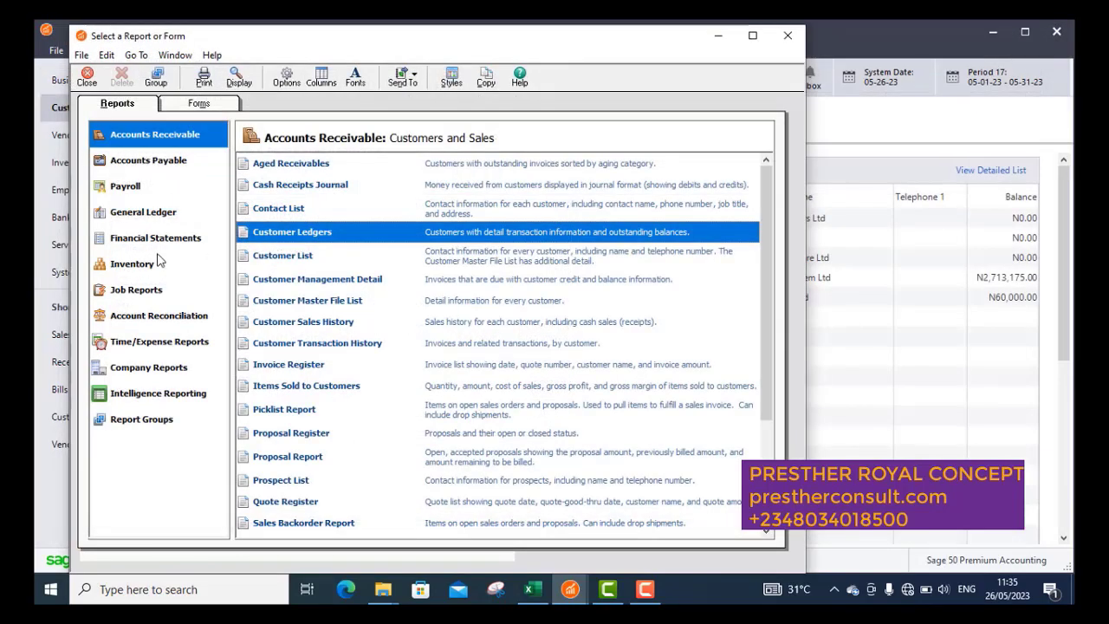
- Display the standard Income Statement for the current period and examine the Bad Debt Expense line
{"action": "left_click", "coordinate": [154, 240]}
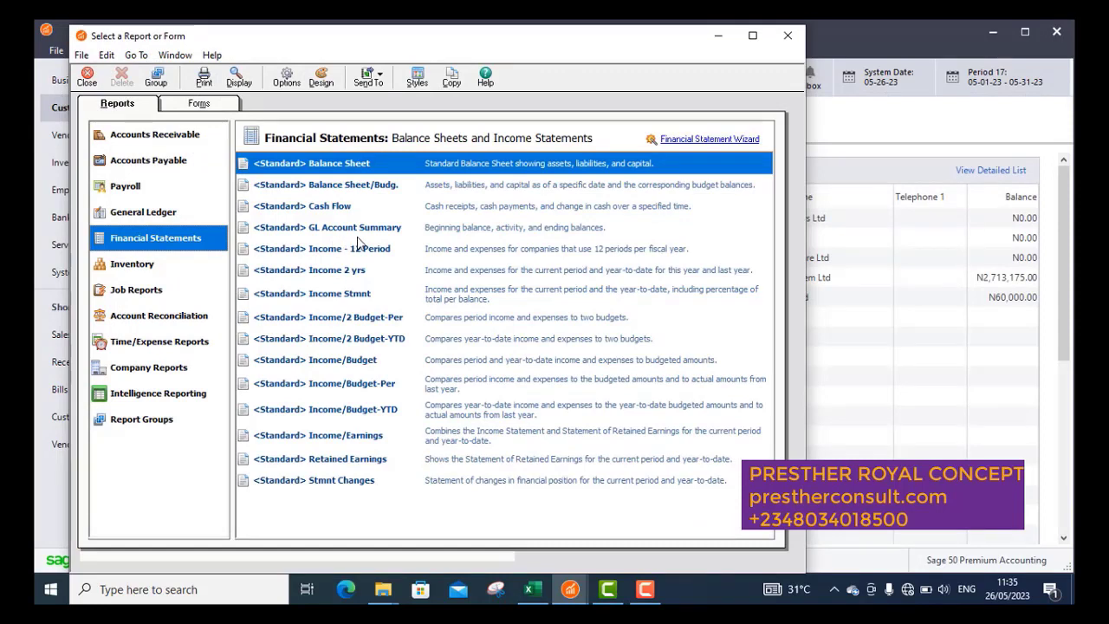
{"action": "double_click", "coordinate": [361, 298]}
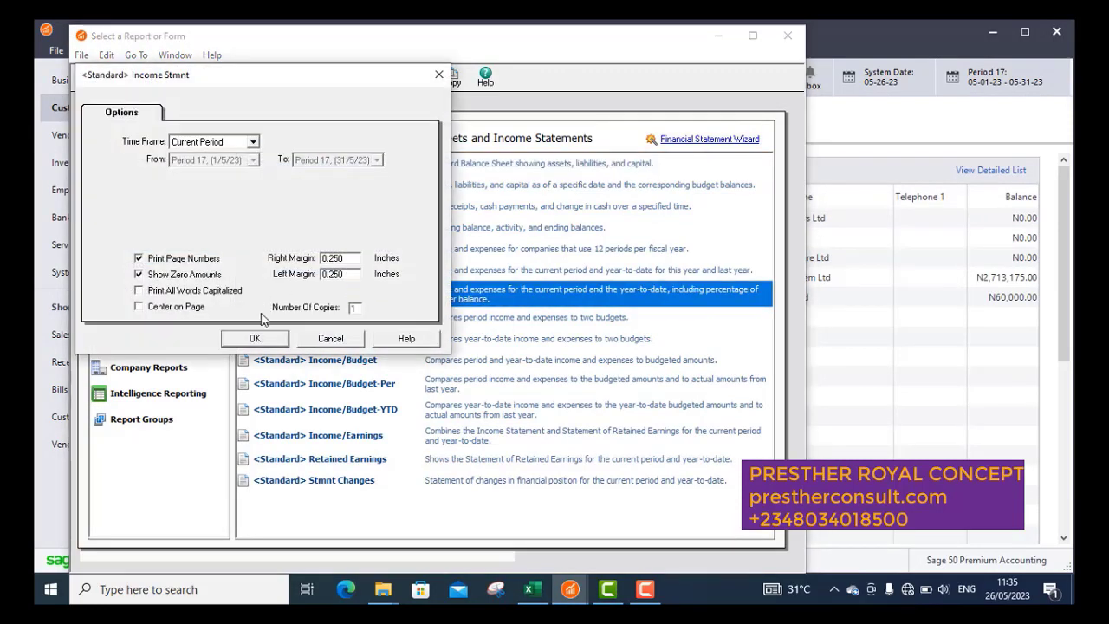
{"action": "left_click", "coordinate": [255, 338]}
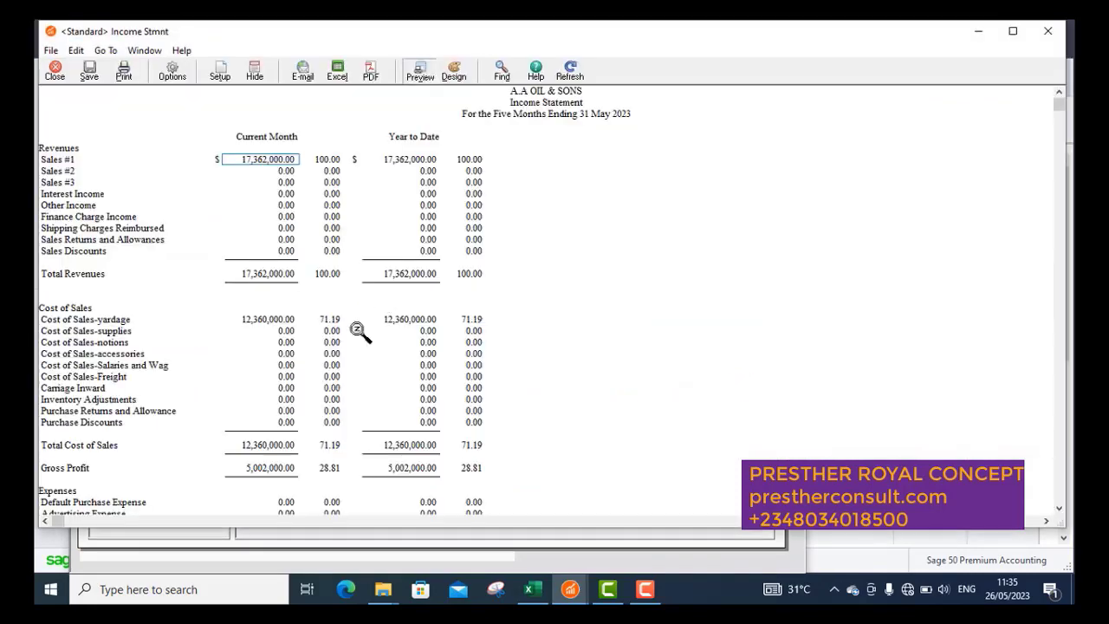
{"action": "scroll", "coordinate": [344, 346], "scroll_direction": "down", "scroll_amount": 3}
{"action": "scroll", "coordinate": [345, 347], "scroll_direction": "down", "scroll_amount": 3}
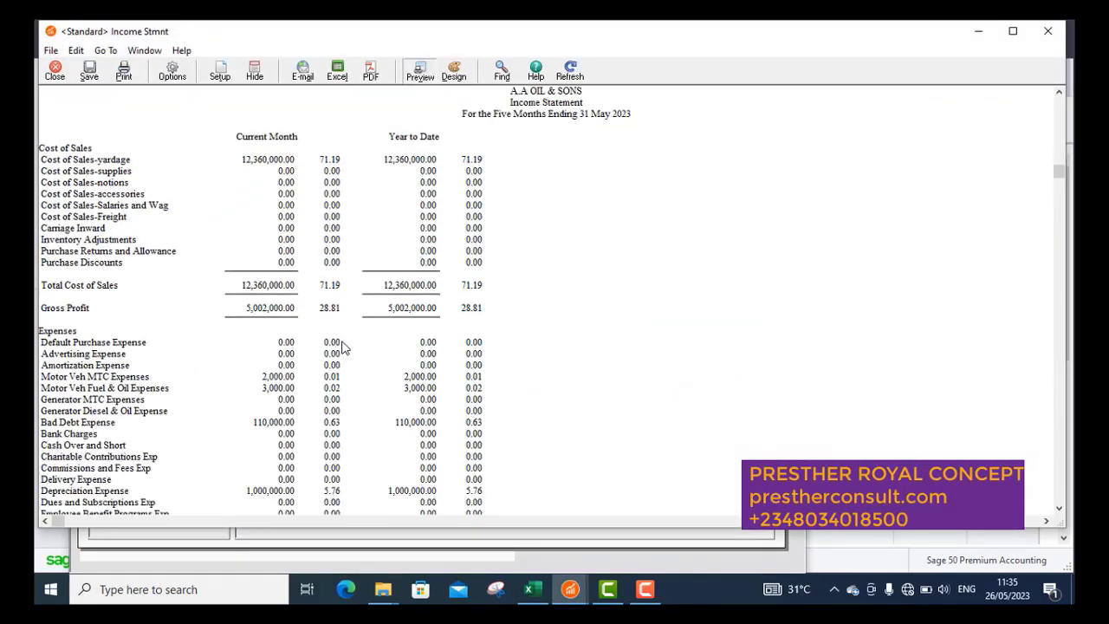
{"action": "left_click", "coordinate": [271, 402]}
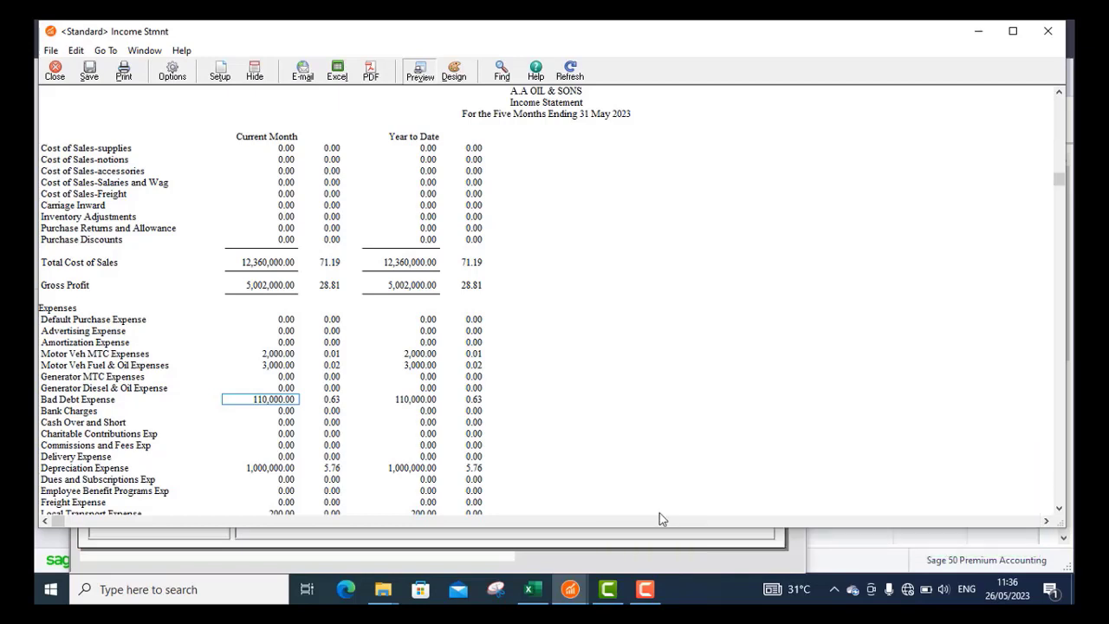
{"action": "left_click", "coordinate": [651, 592]}
{"action": "left_click", "coordinate": [1043, 524]}
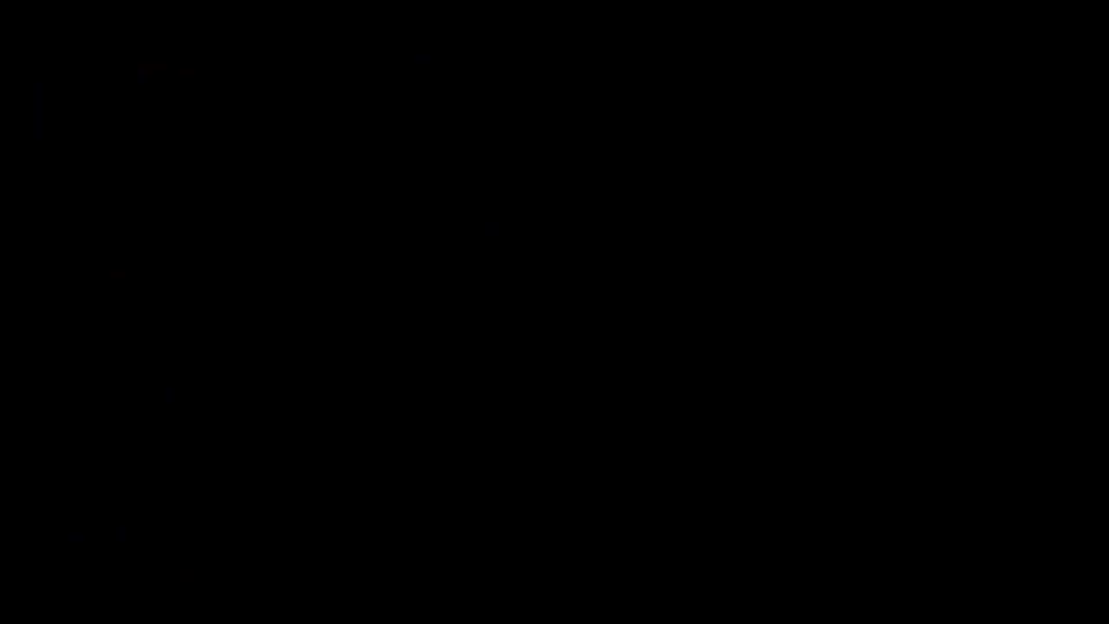